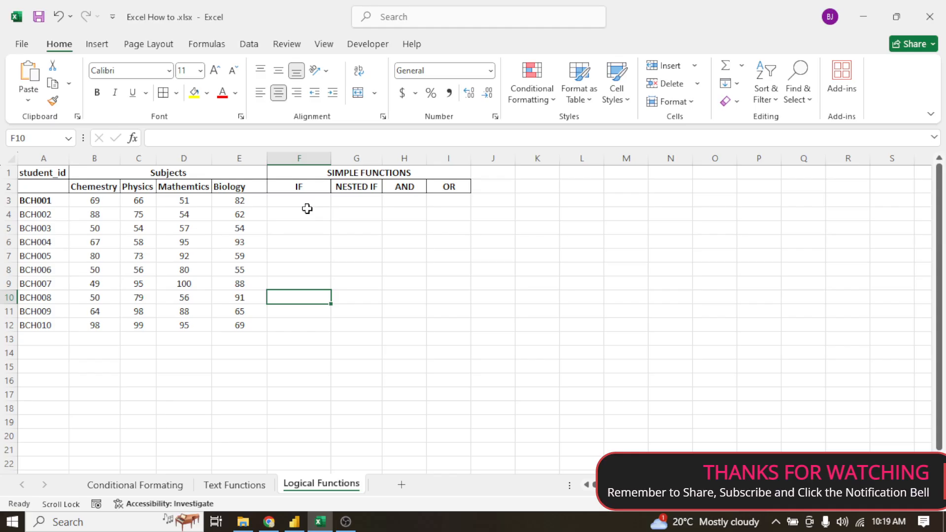
Enter the formula =IF(B3>=0,"Pass","Fail") in cell F3, under the IF heading.
left_click(307, 204)
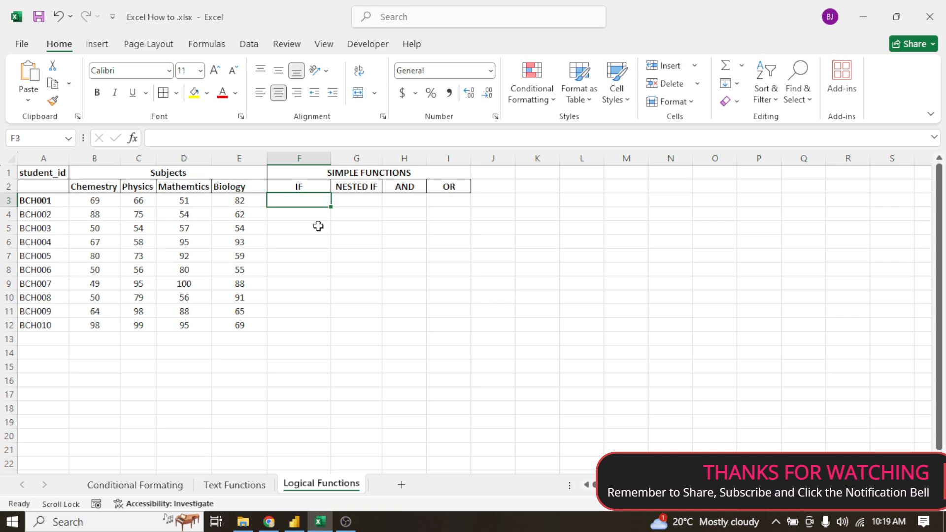
type("=")
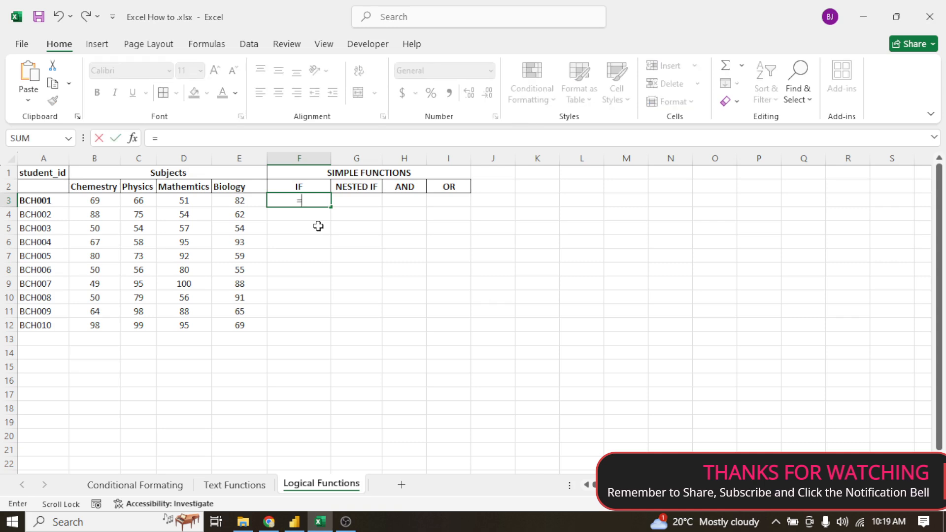
type("IF(")
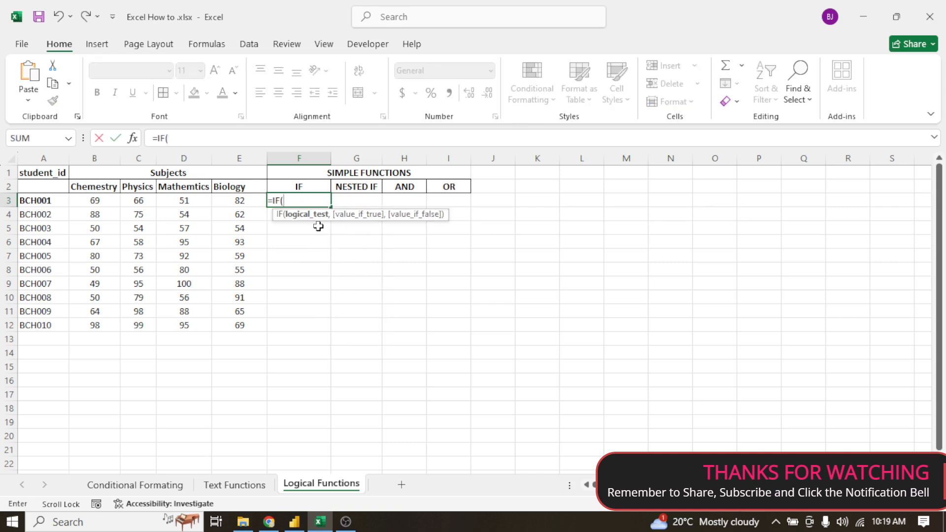
left_click(99, 200)
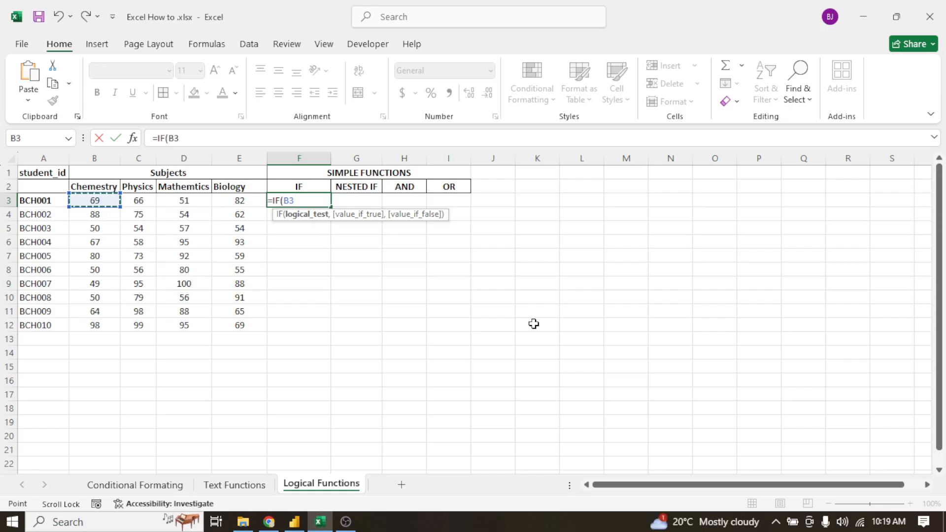
type(">+")
key("BackSpace")
type("=")
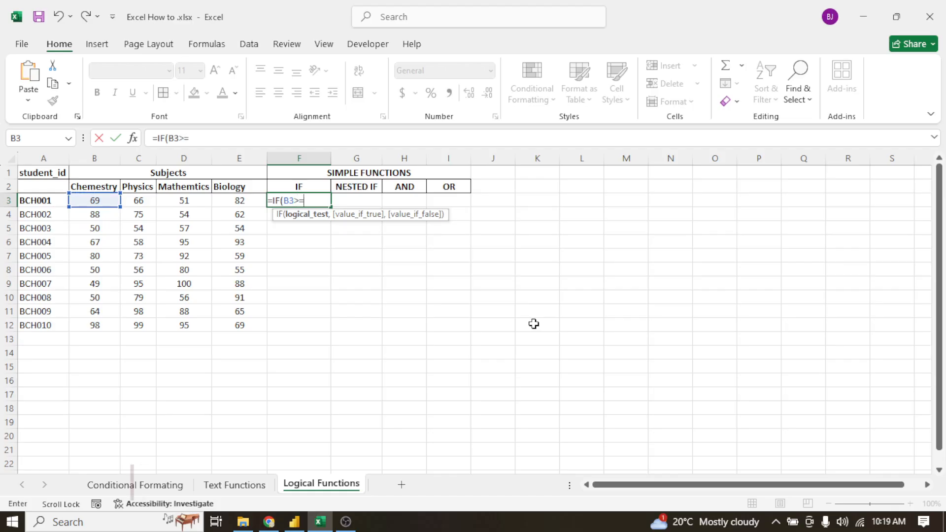
type("0")
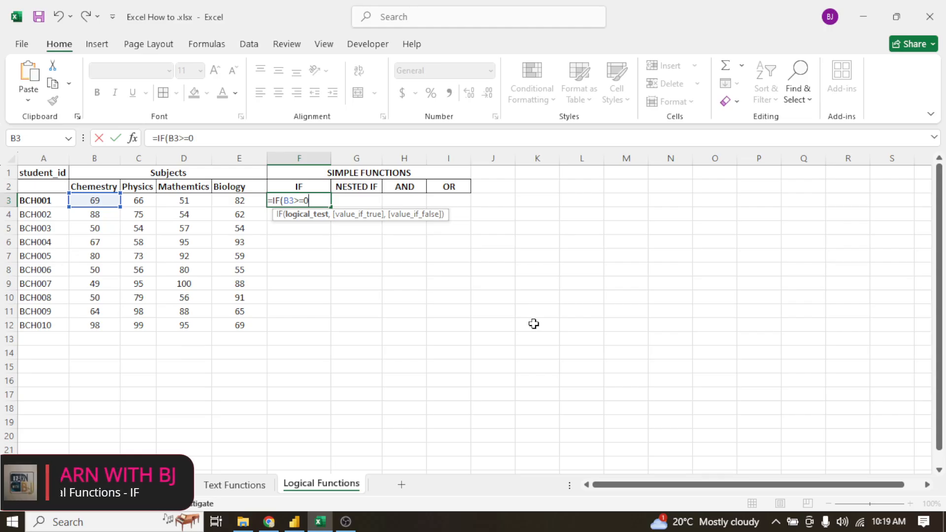
type(",")
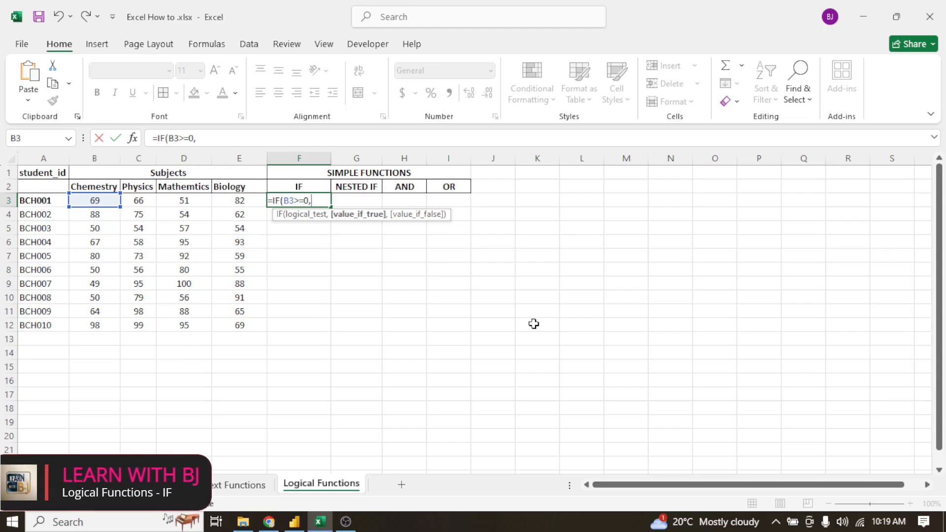
type("\"Pass")
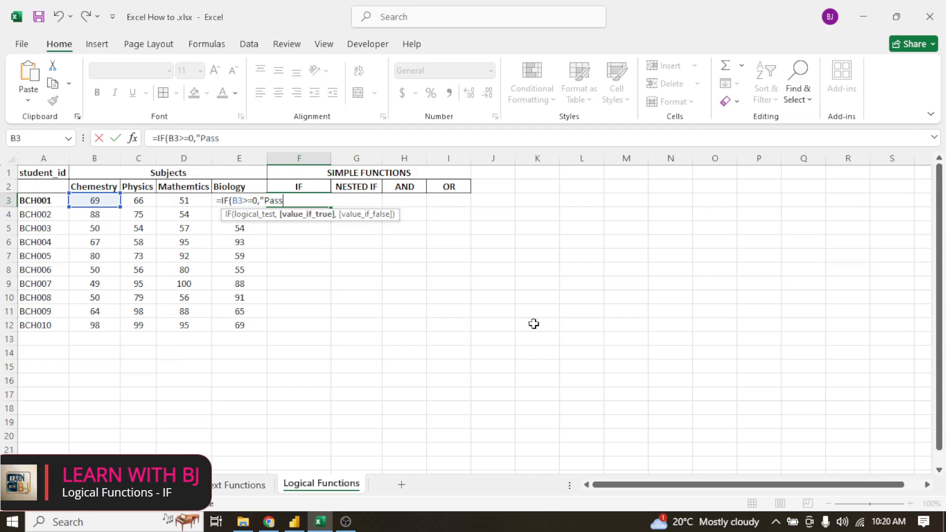
type("\",")
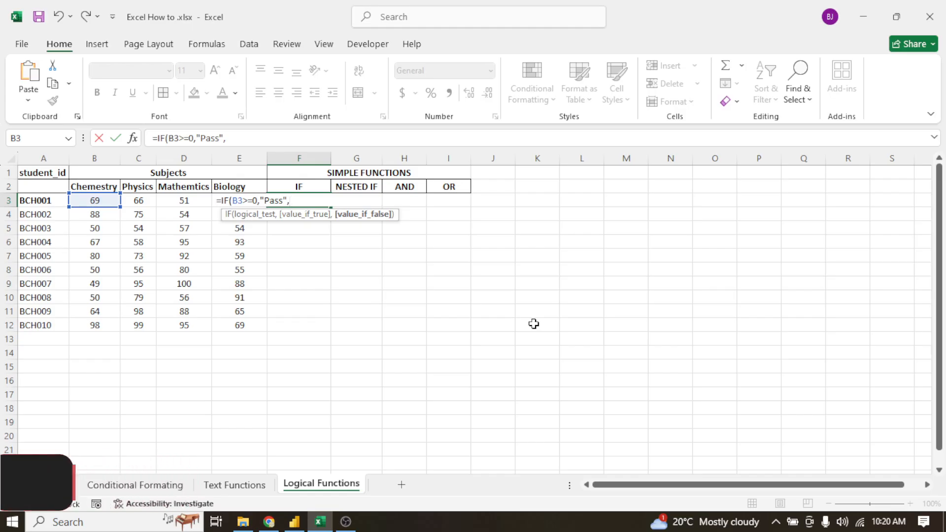
type("\"Fai")
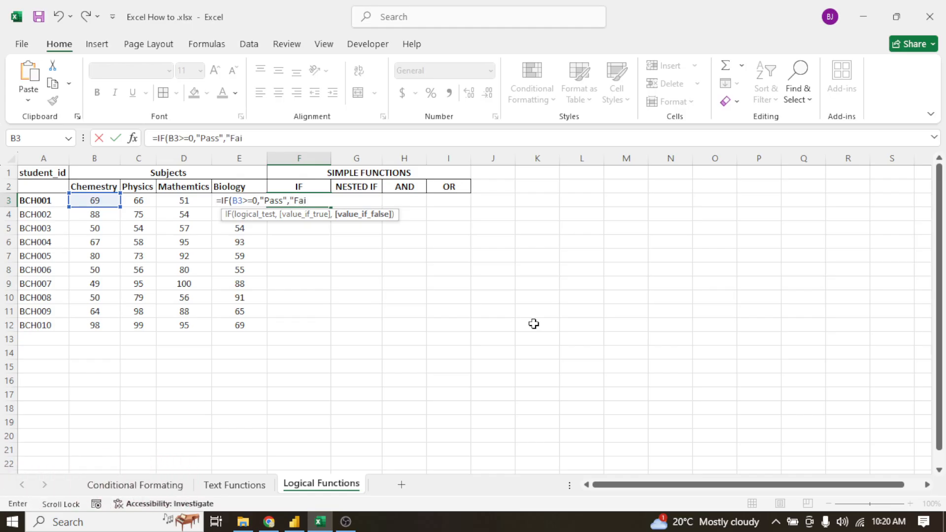
type("l\")")
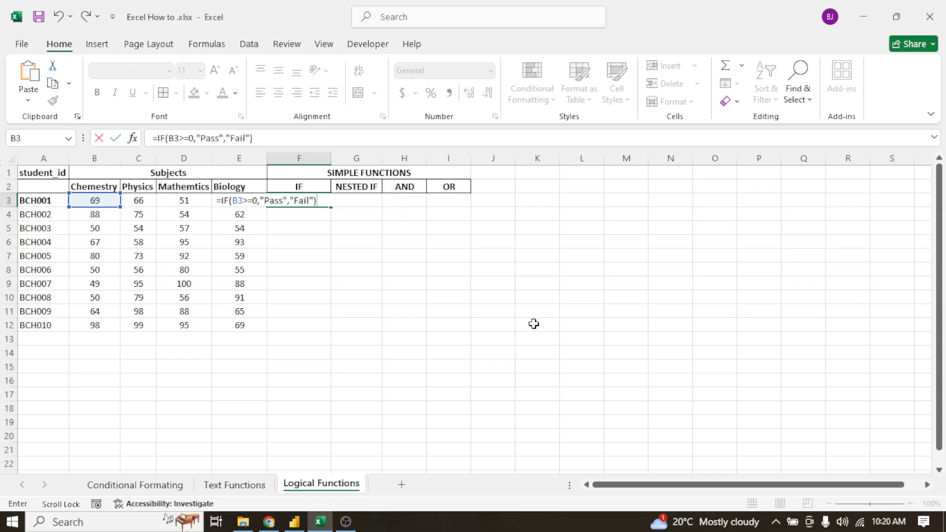
key("Return")
Fill the IF formula from F3 down to F12 for all students.
left_click(299, 199)
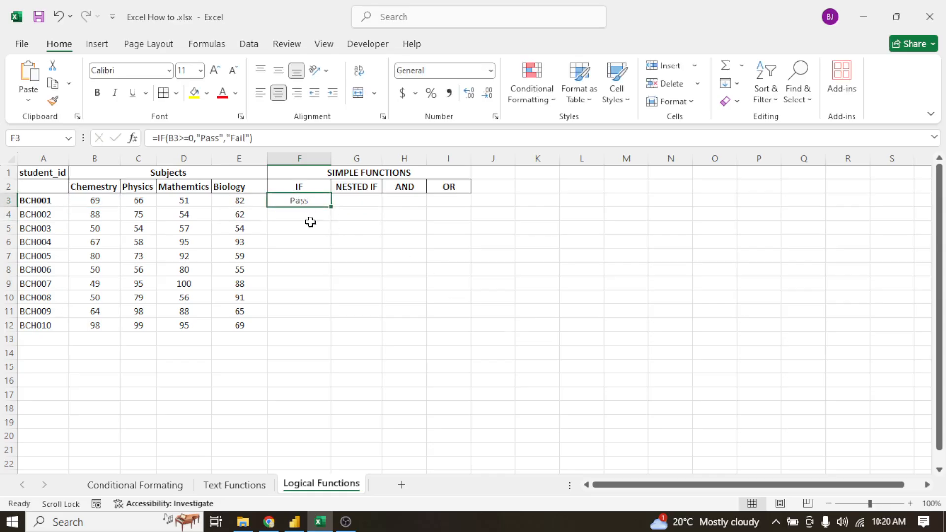
double_click(330, 208)
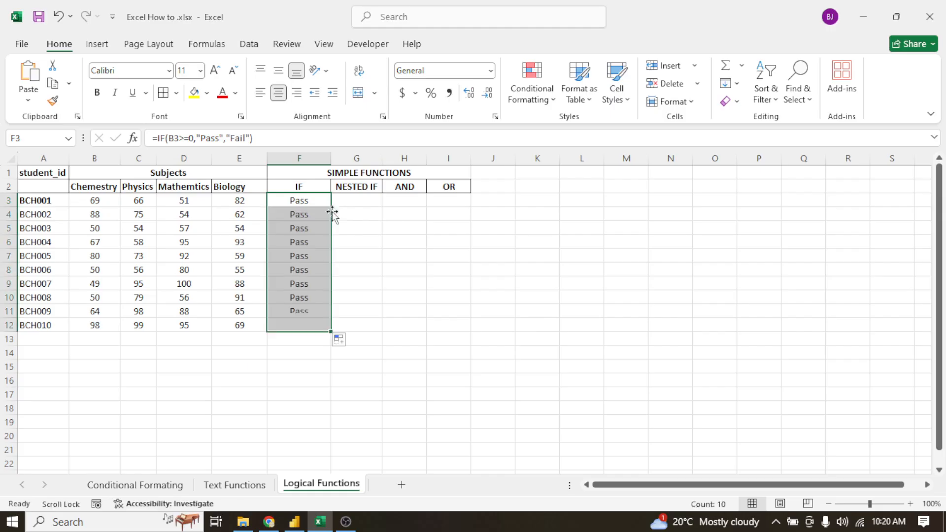
left_click(393, 281)
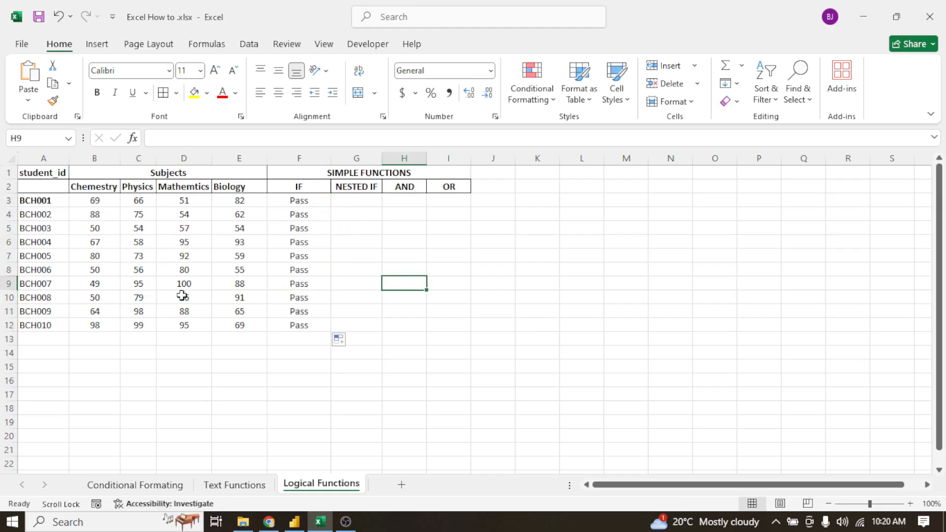
left_click(100, 269)
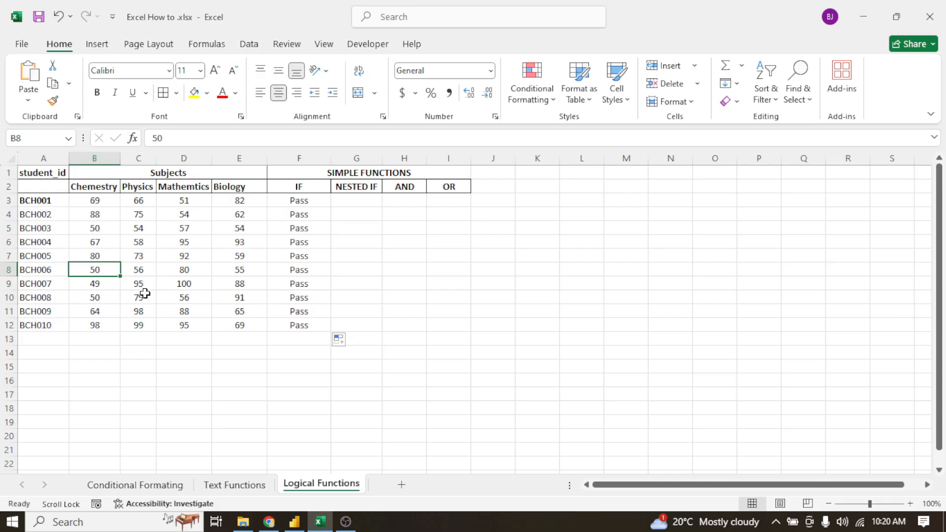
Set the pass threshold in F3's IF formula to 60, refill it down through F12, and check the recalculated grades.
left_click(299, 204)
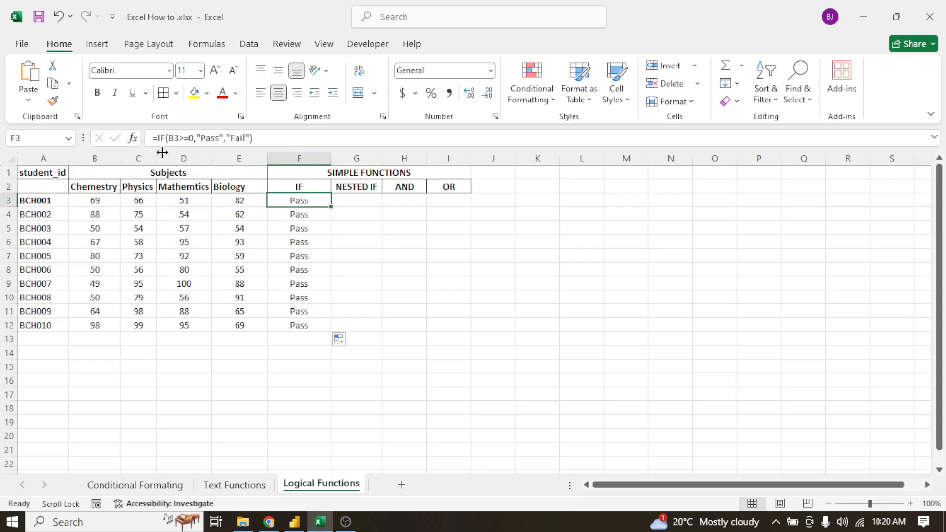
left_click(190, 139)
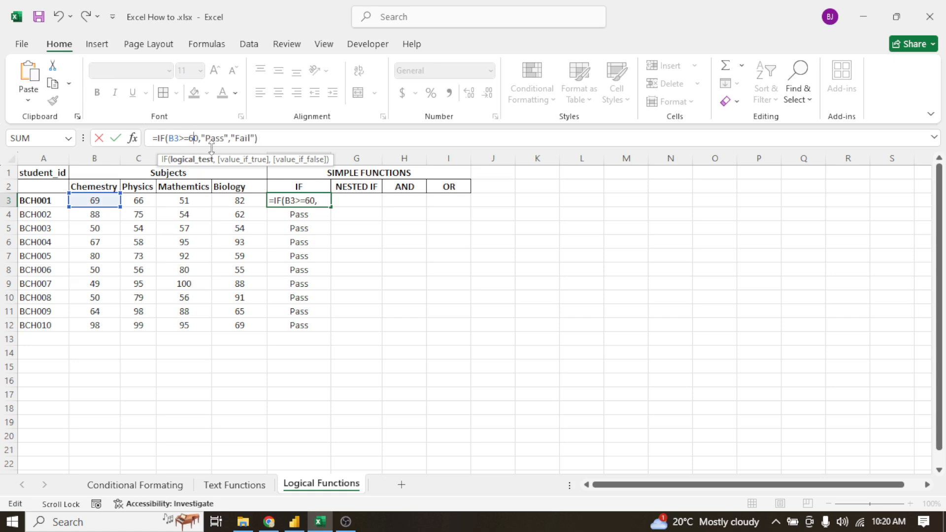
key("Return")
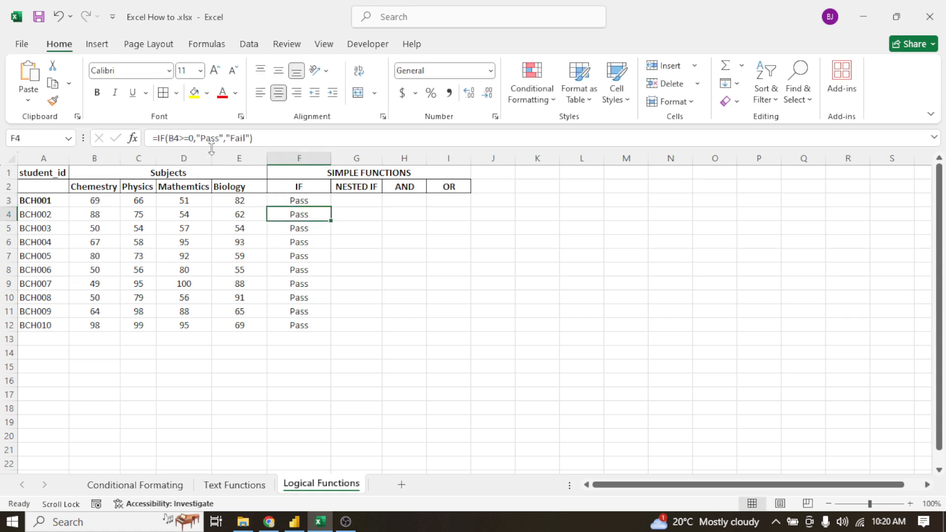
left_click(295, 202)
double_click(334, 209)
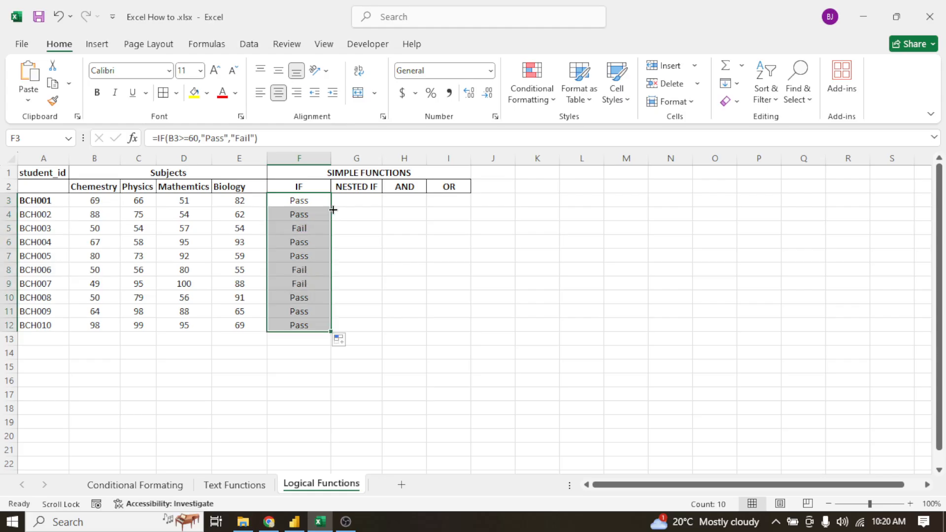
left_click(375, 297)
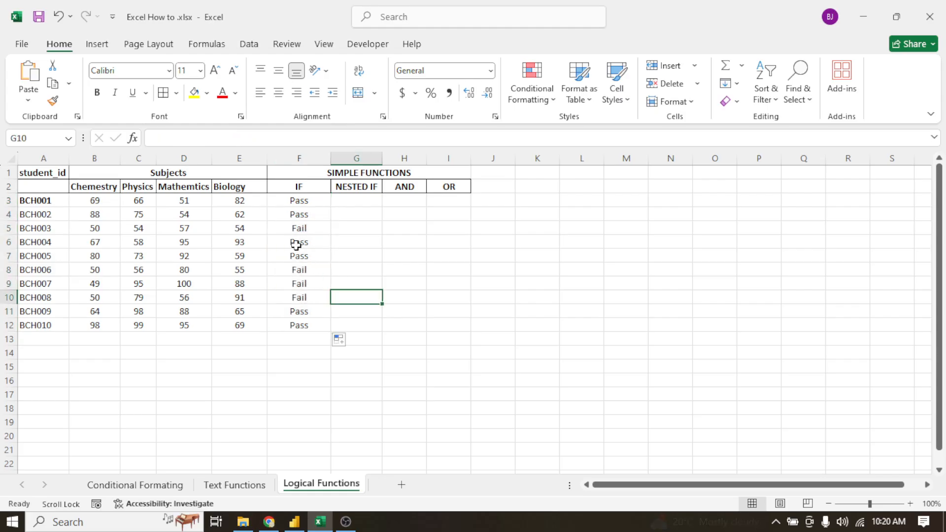
left_click(302, 229)
left_click(307, 272)
left_click(303, 285)
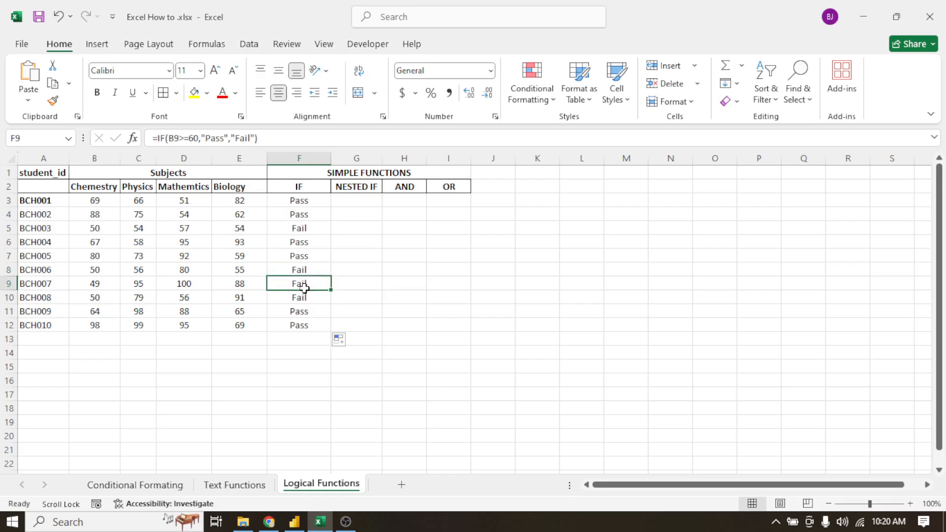
left_click(301, 298)
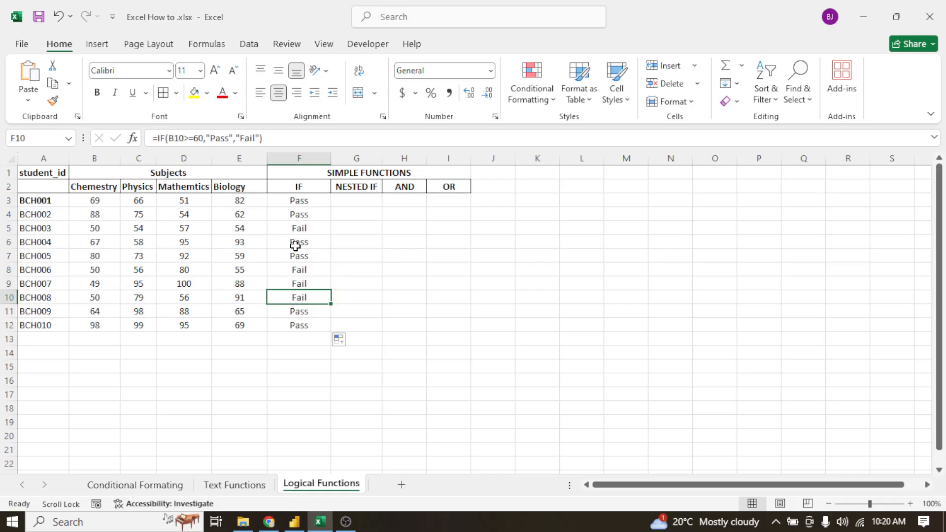
Start an IF formula in G3, under the NESTED IF heading, with the logical test B3<=50.
left_click(357, 202)
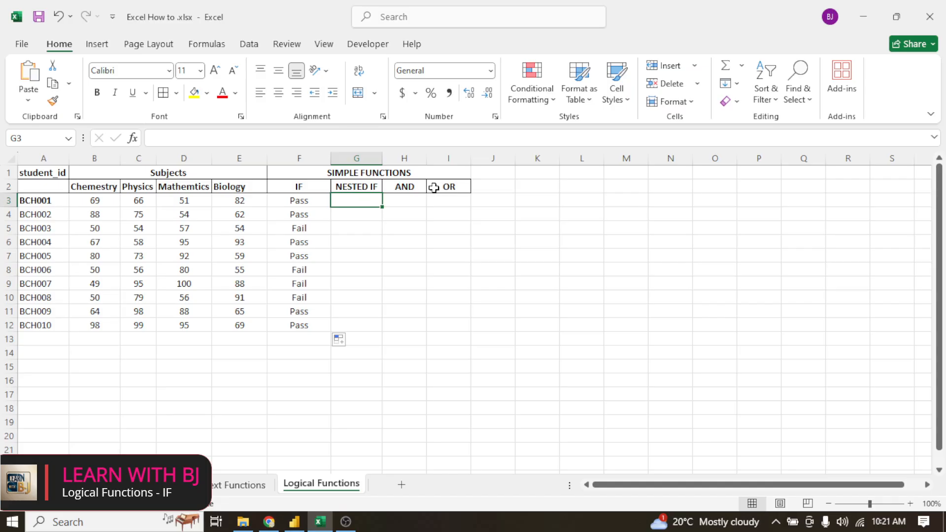
type("=IF(")
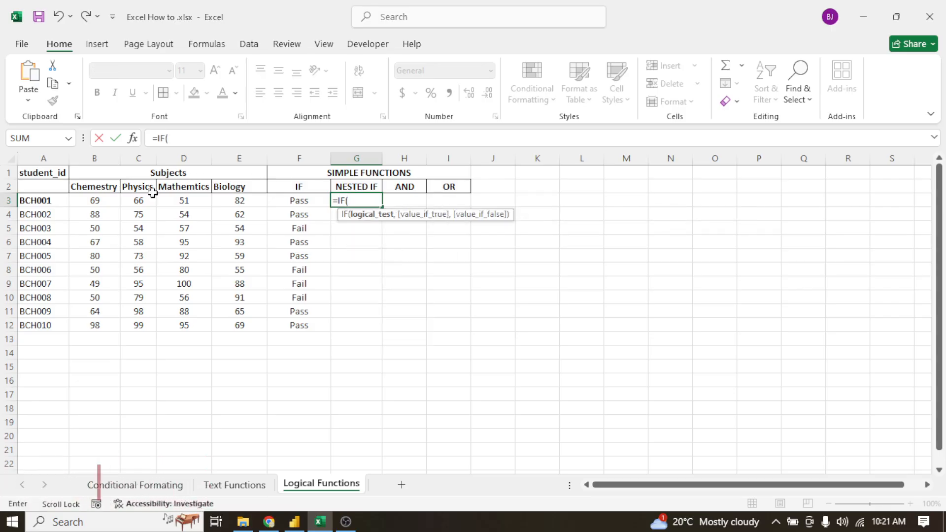
left_click(99, 202)
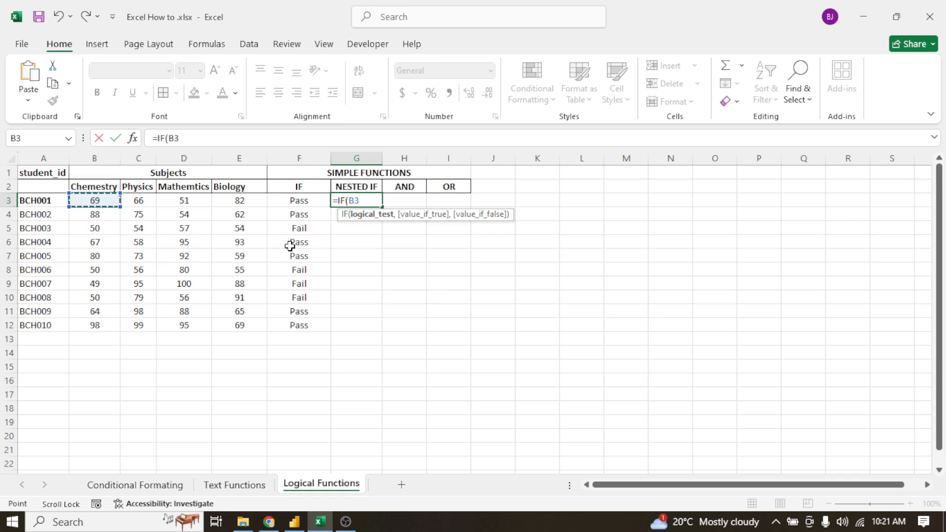
type(">+")
key("BackSpace")
key("BackSpace")
key("BackSpace")
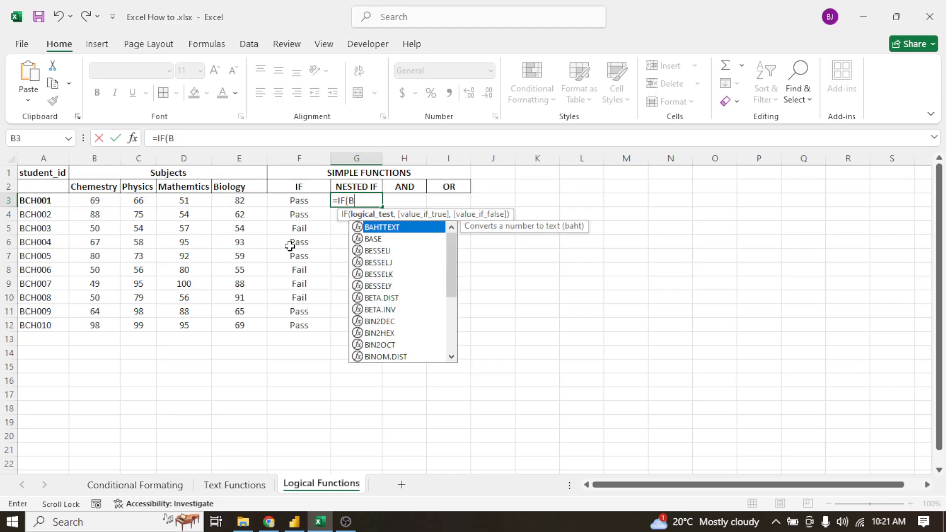
type("3")
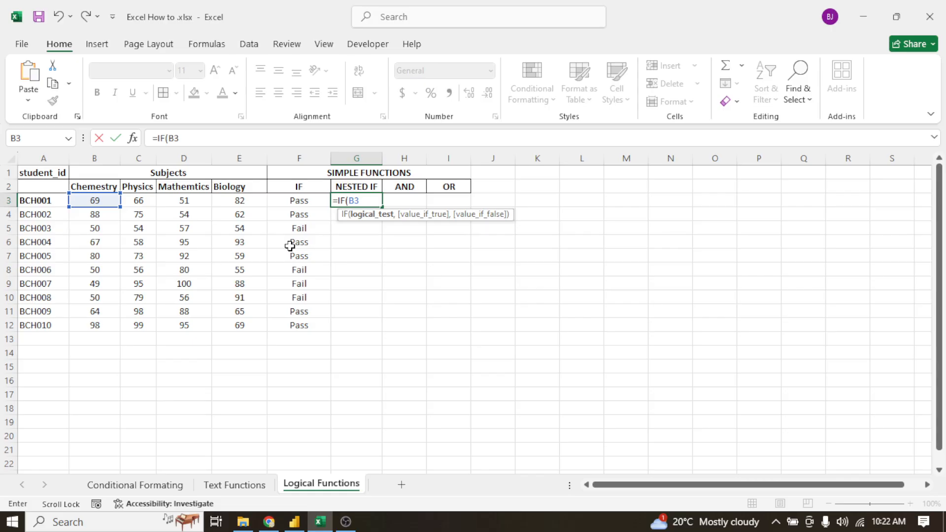
type(">")
key("BackSpace")
type("<=50")
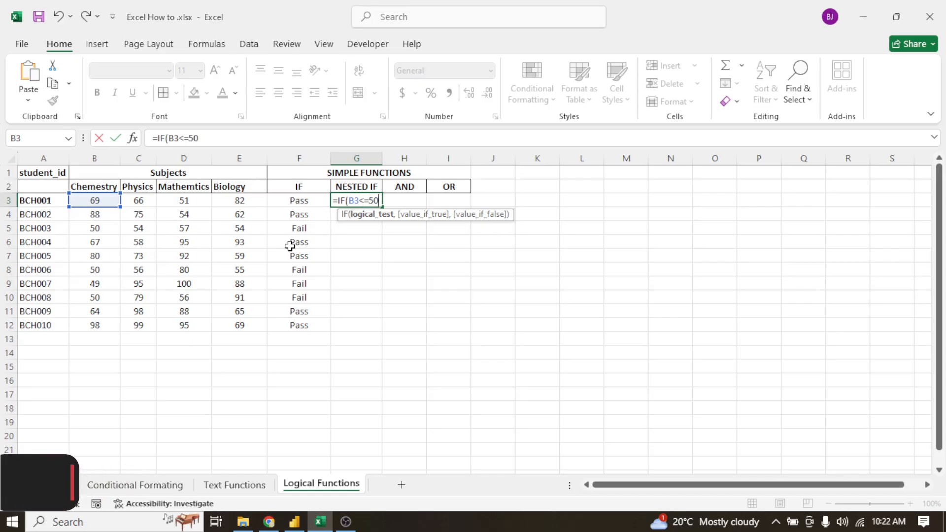
Give G3's IF formula the quoted text "Fail" as its value if true, followed by a comma.
type(",")
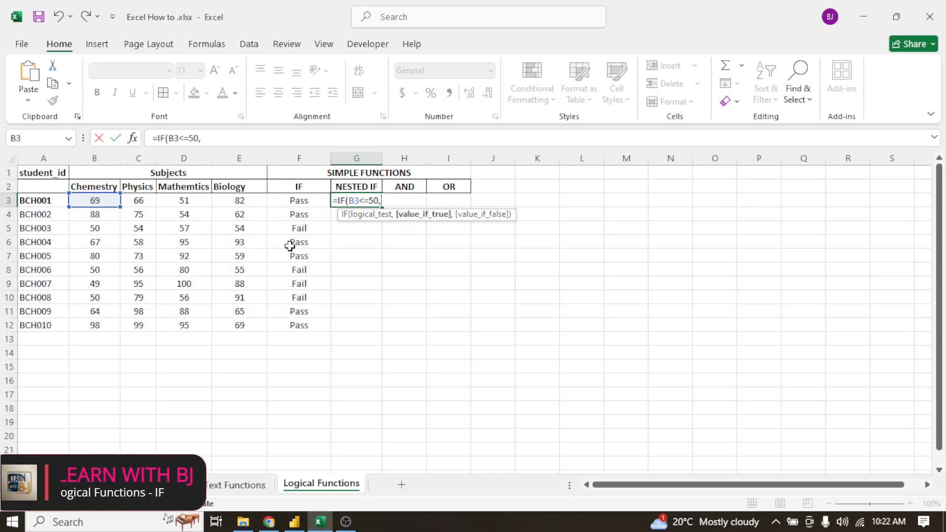
type("Fail")
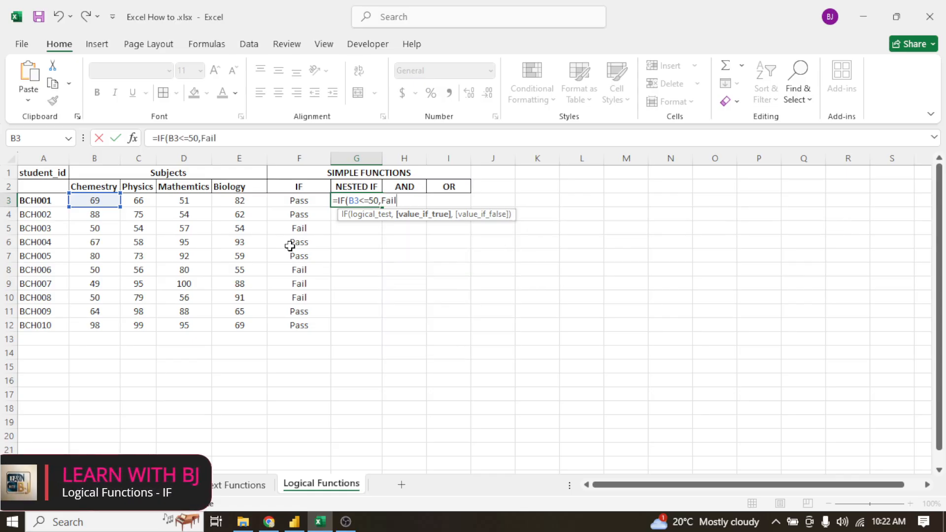
key("BackSpace")
key("BackSpace")
key("BackSpace")
key("BackSpace")
type("\"Fail\",")
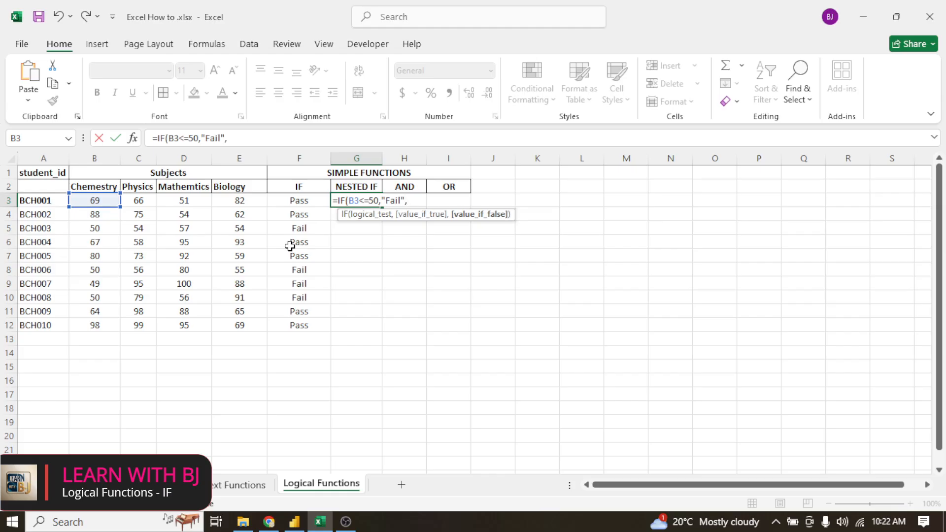
Nest a second IF in G3's formula as the value if false, testing B3>50 and returning "Pass" if true.
type("IF")
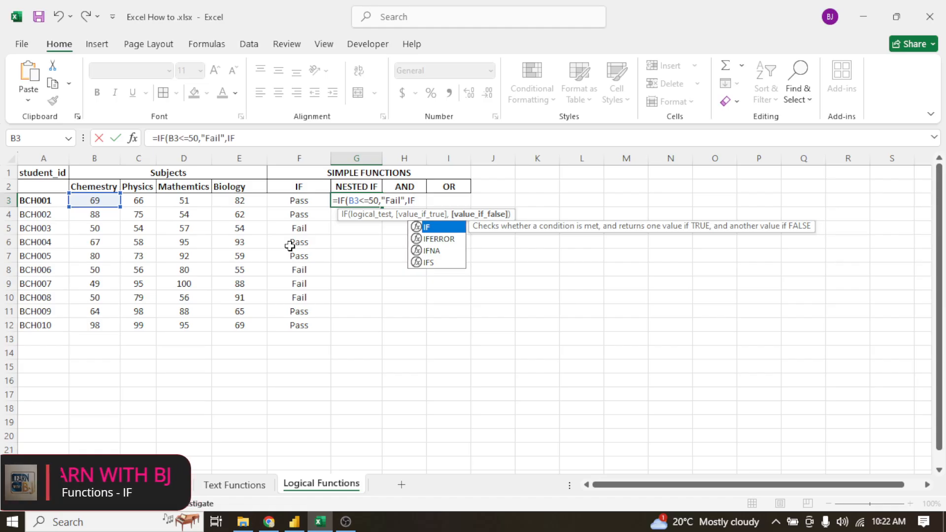
type("(")
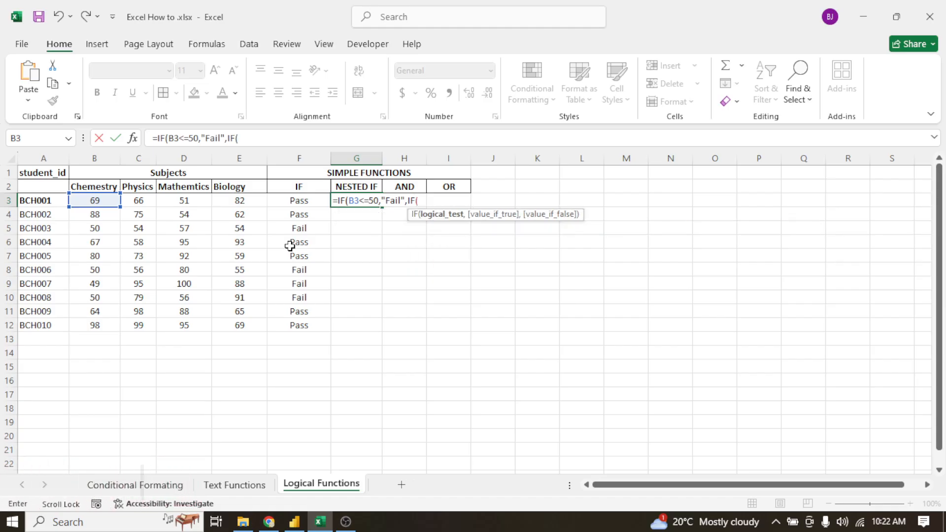
type("B3")
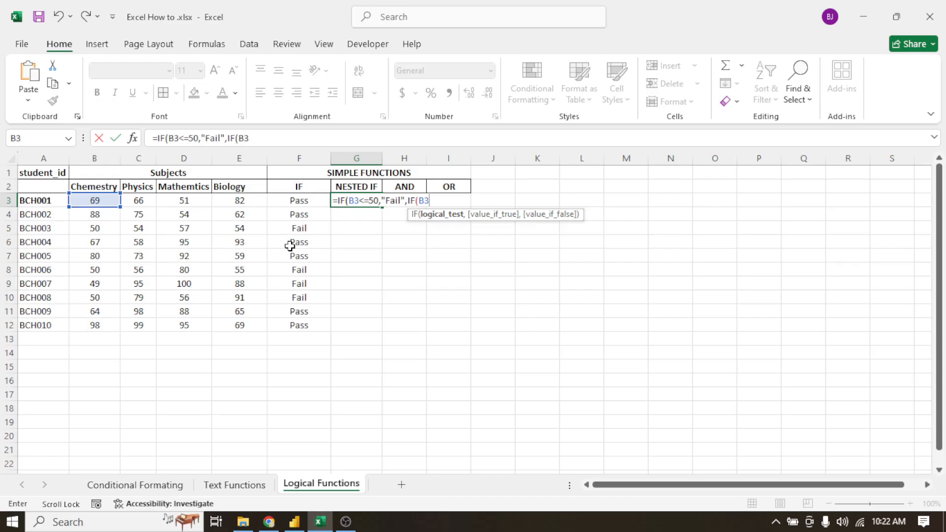
type(">50")
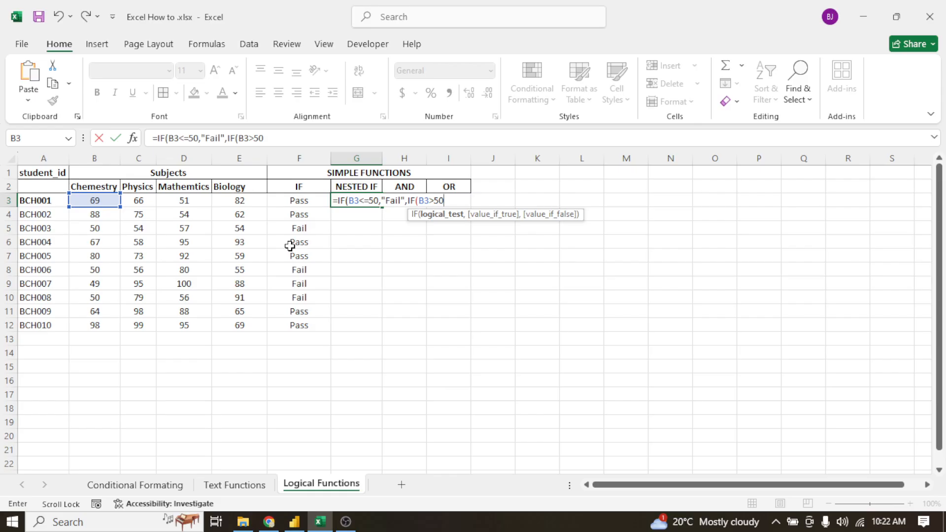
type(",")
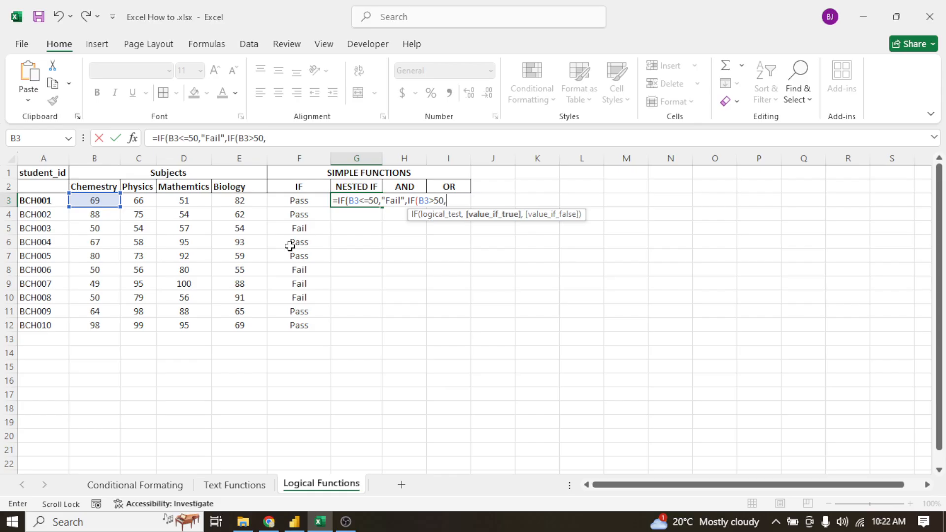
type("'")
type("\"Pass")
type("\",")
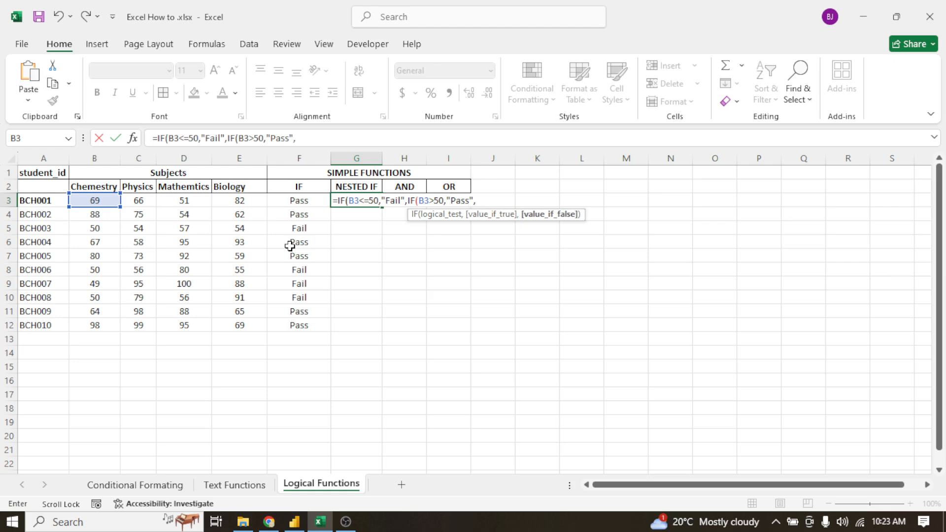
Nest a third IF in G3's formula, testing B3>60 and returning "Credit" if true.
type("IF")
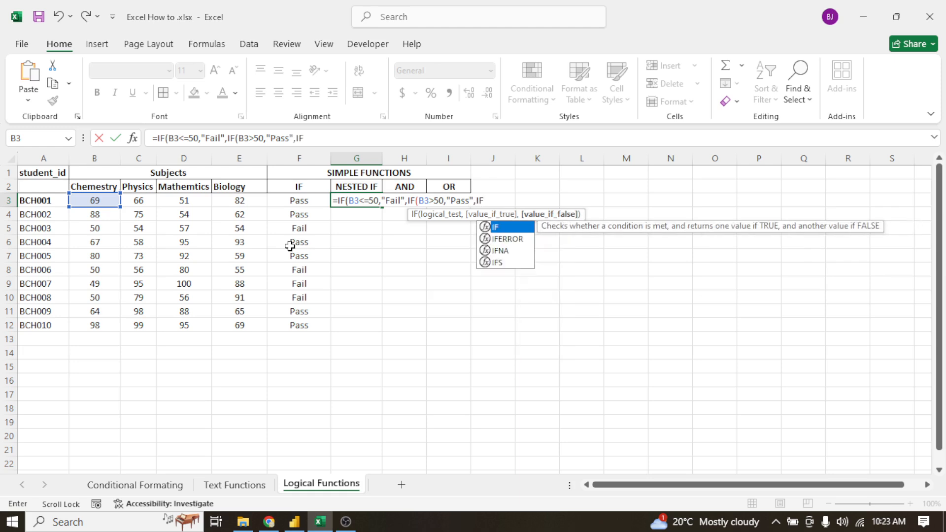
type("(")
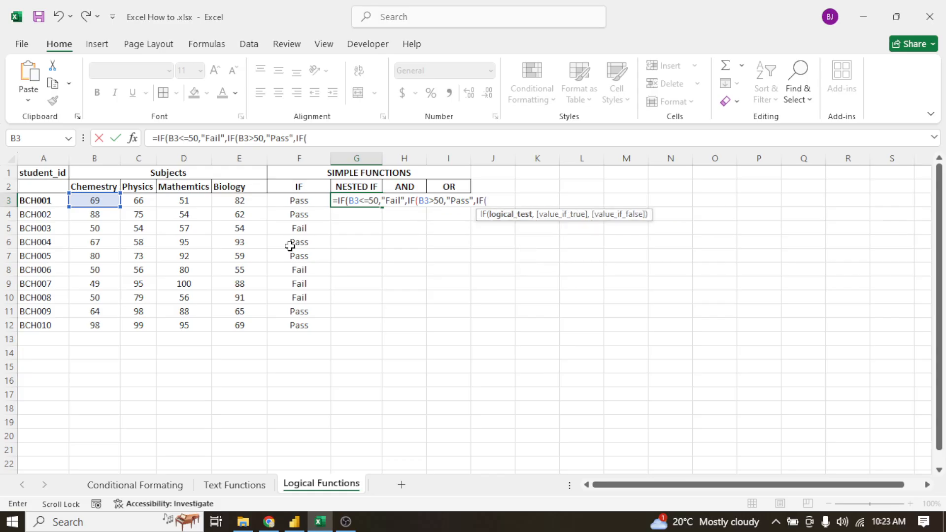
type("B3")
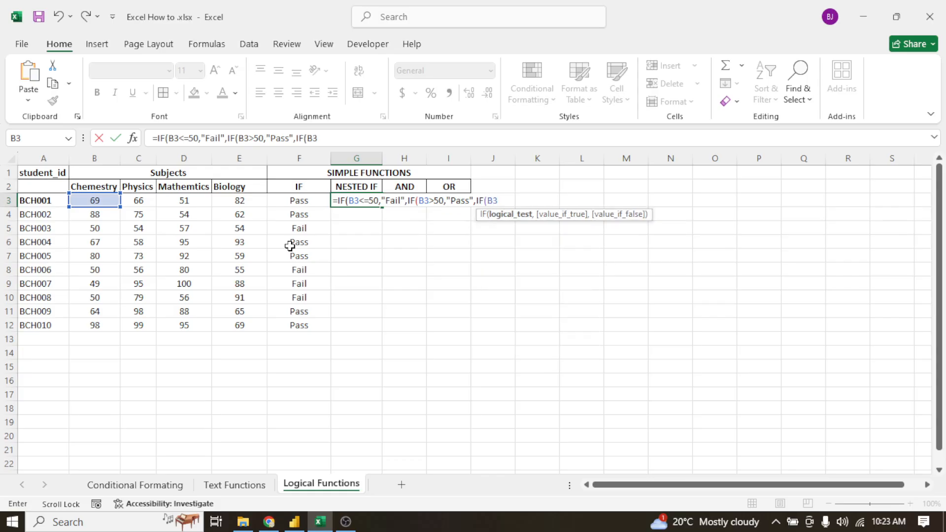
type(">")
type("60,\"")
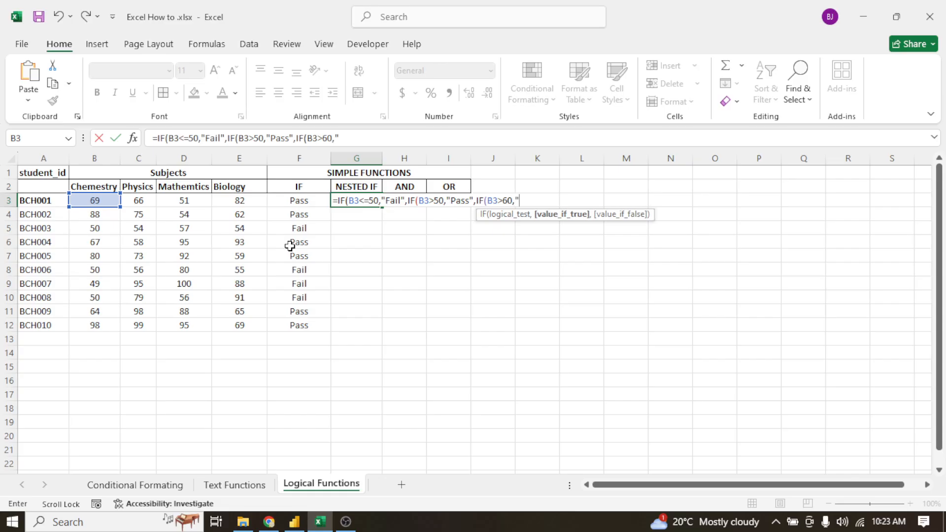
type("Credit\",")
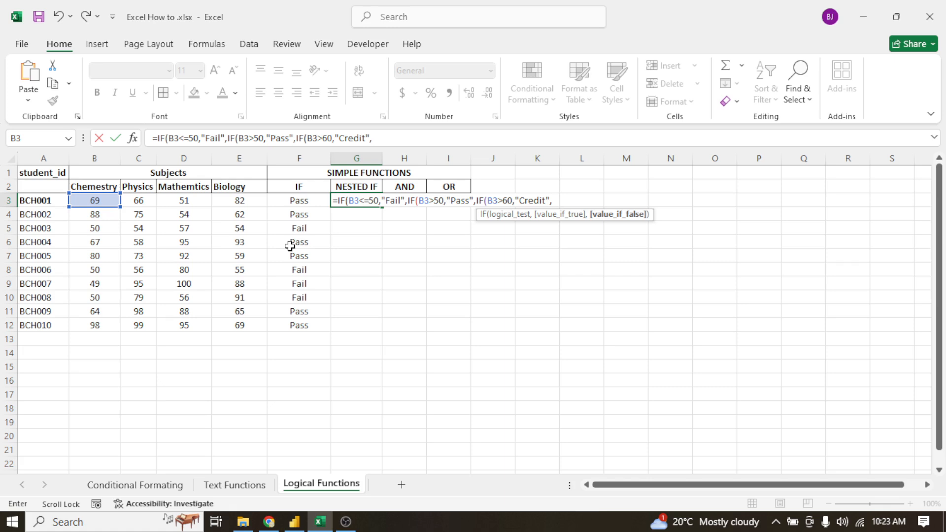
Nest a fourth IF in G3 testing B3>80 and returning "Distiction", close all four parentheses and enter the formula.
type("IF(")
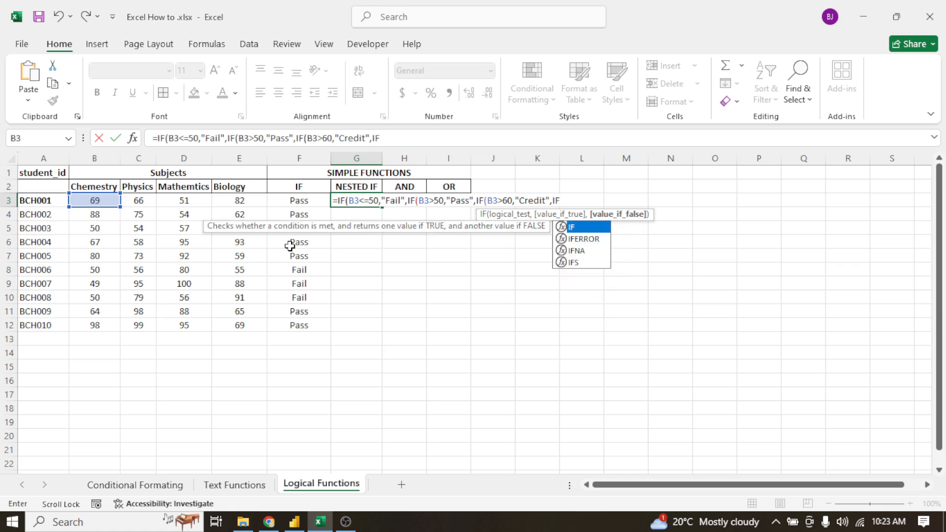
type("B3")
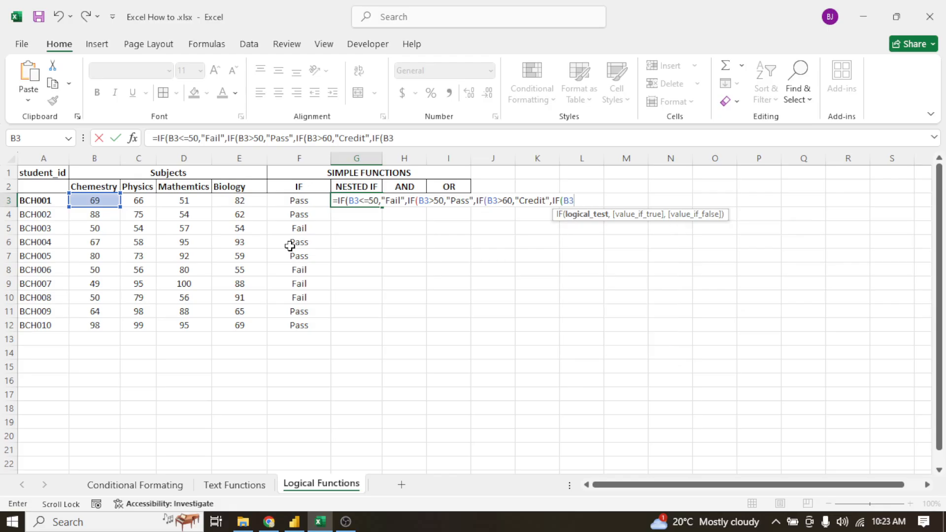
type(">80")
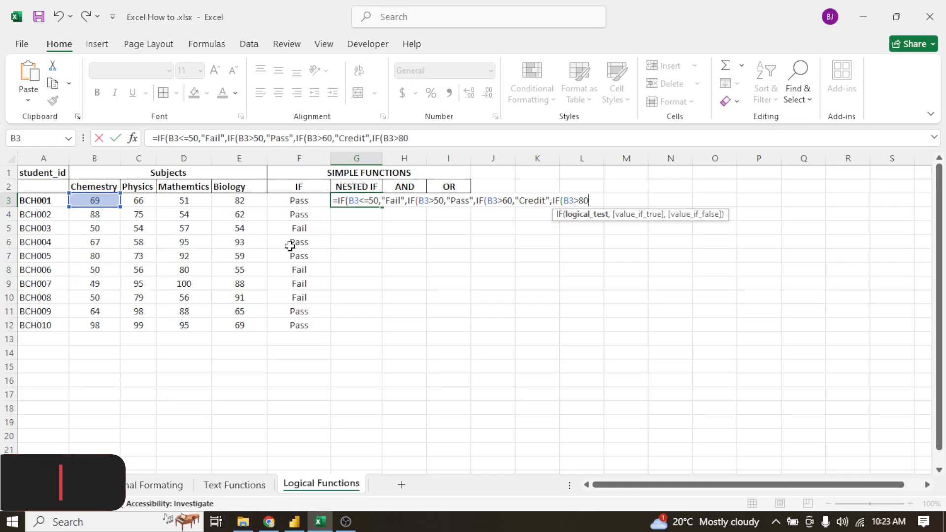
type(",")
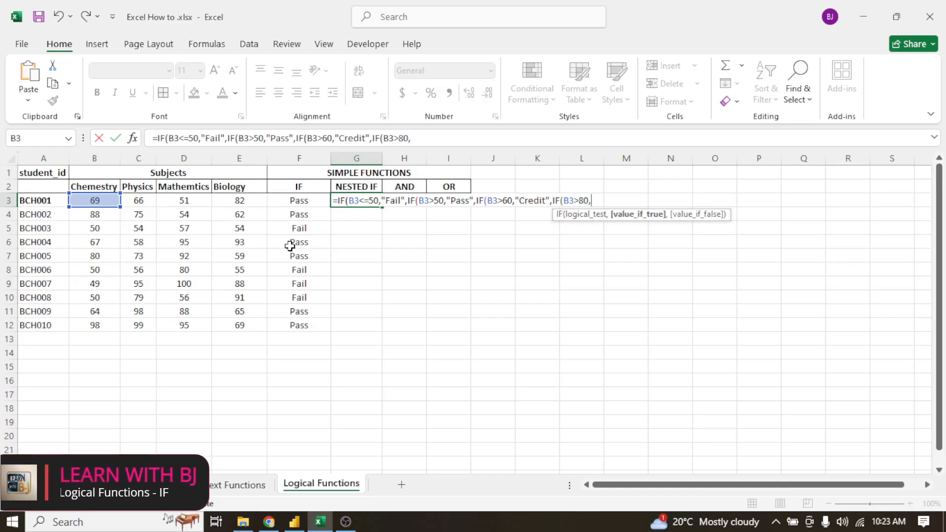
type("\"D")
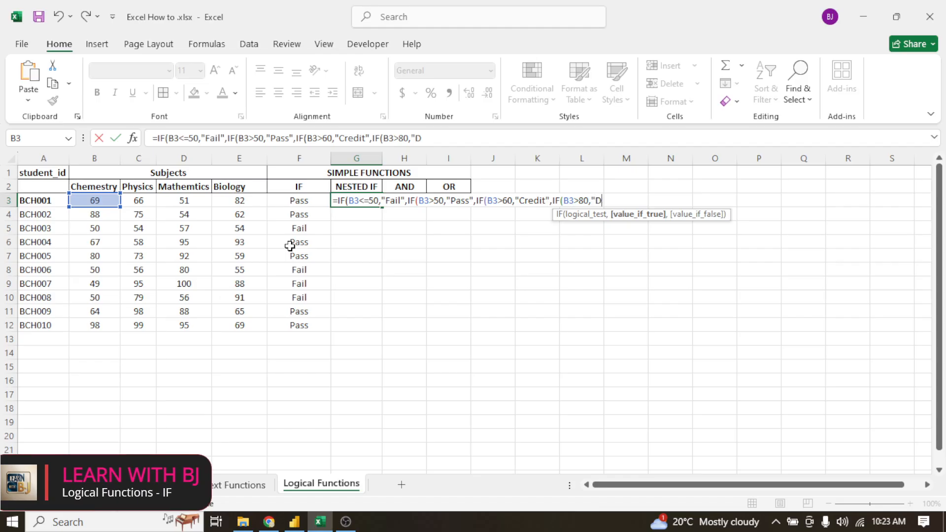
type("istict")
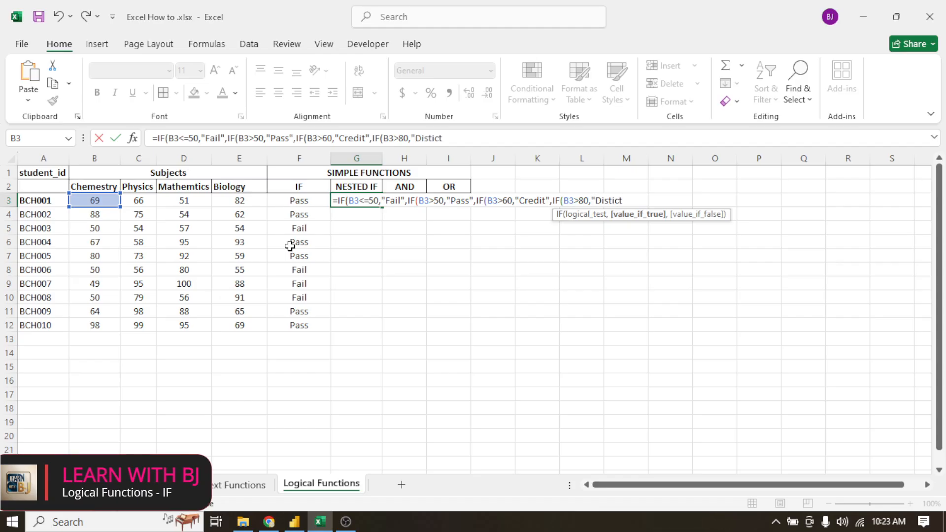
type("ion")
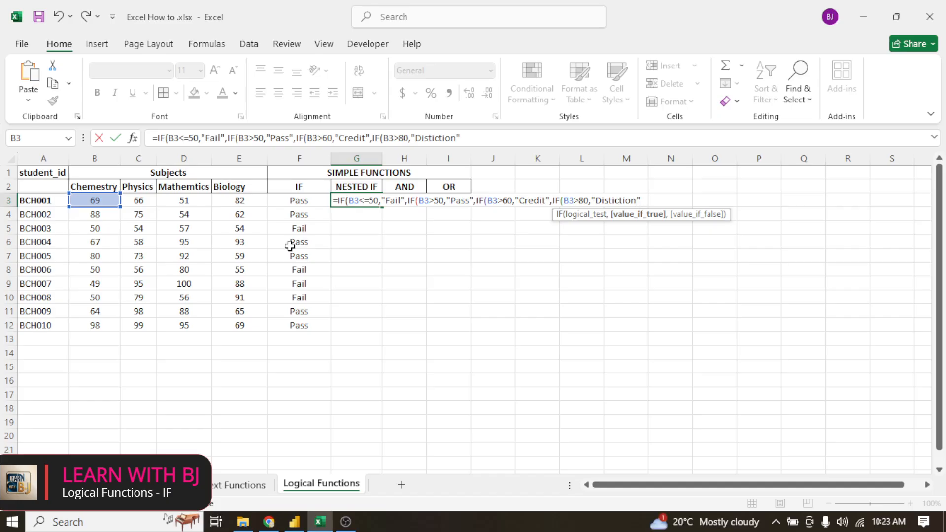
type("))")
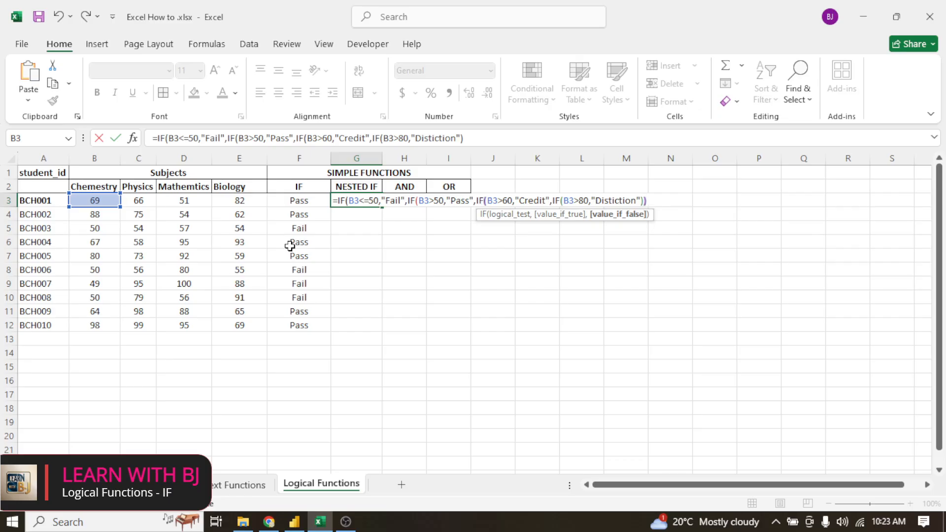
type("))")
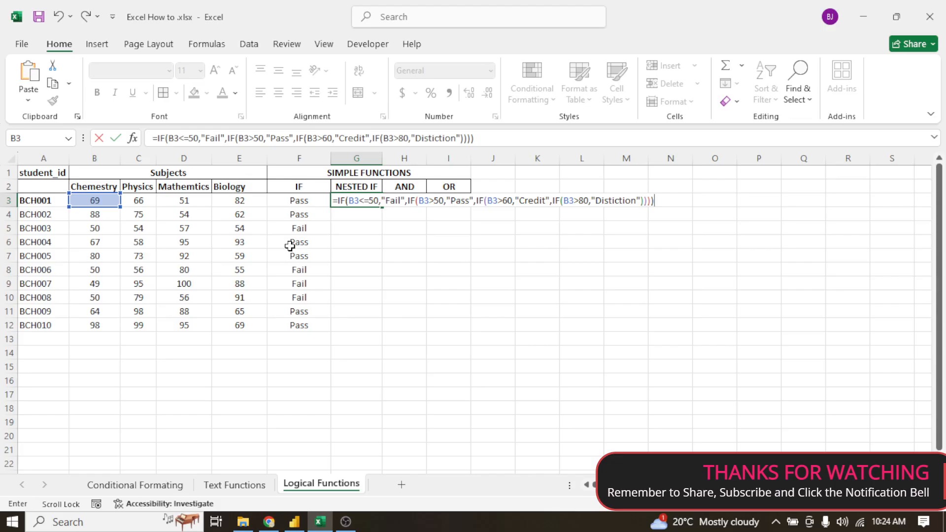
key("Return")
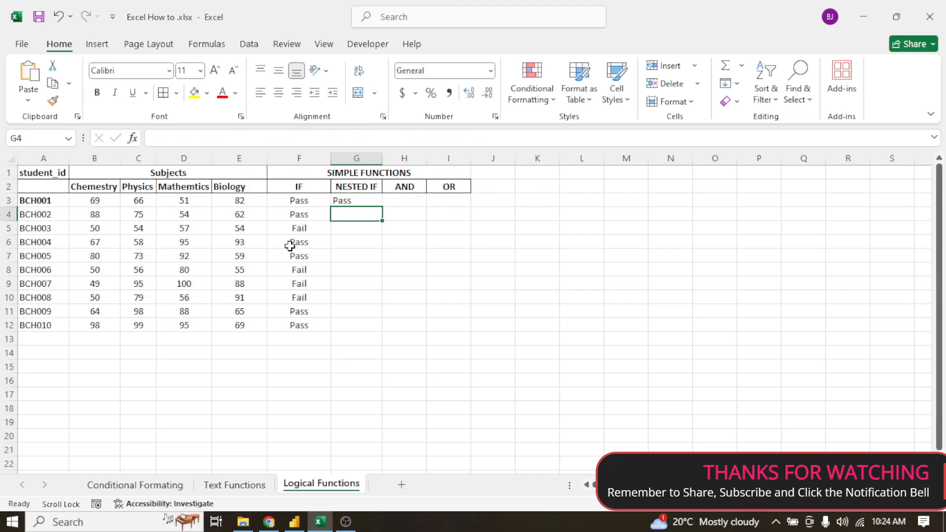
Fill the nested IF formula from G3 down to G12 and check the resulting grades and formulas.
left_click(361, 200)
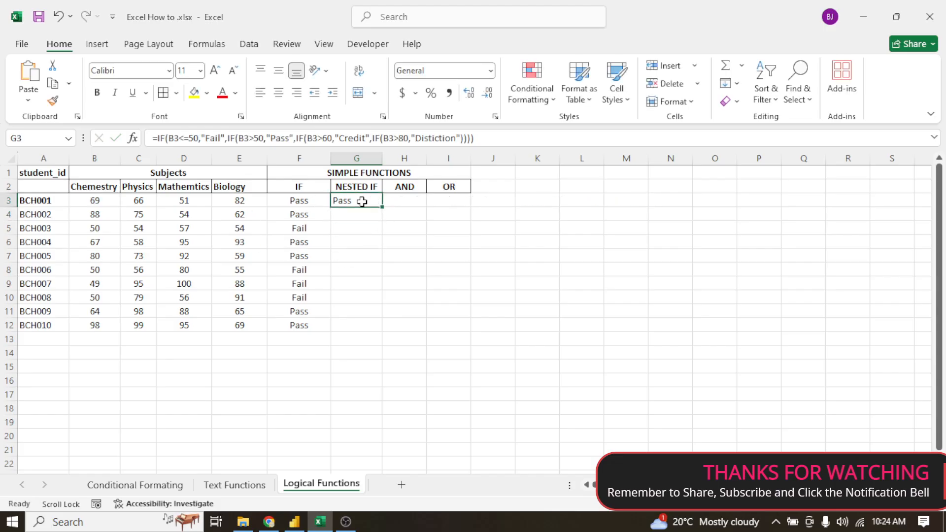
double_click(382, 207)
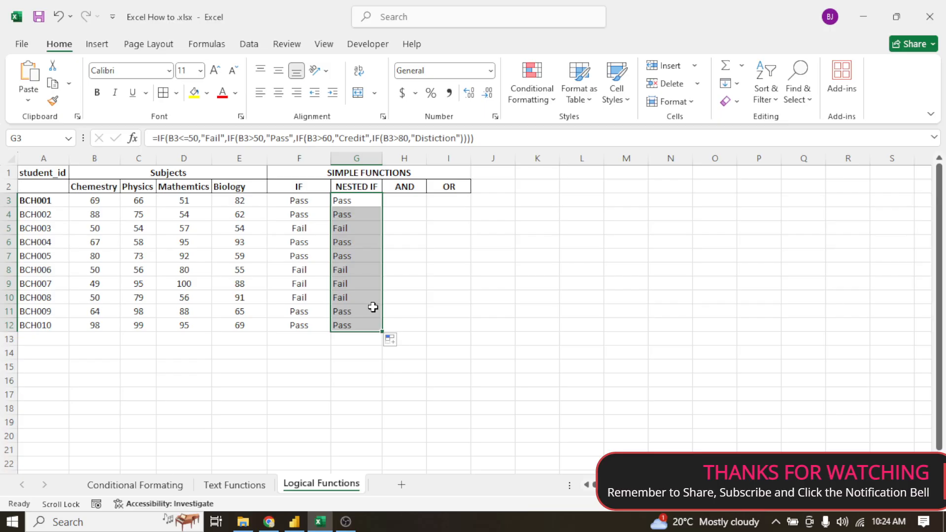
left_click(358, 202)
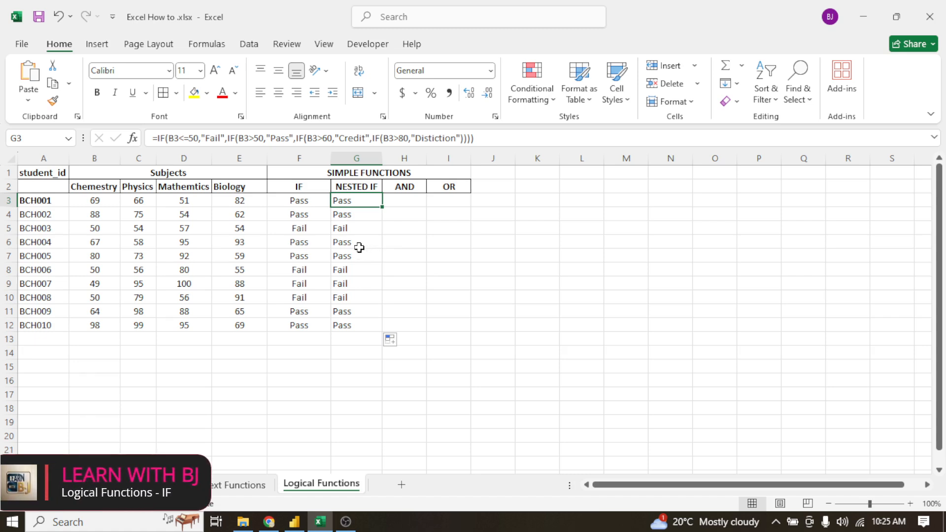
left_click(348, 215)
left_click(353, 200)
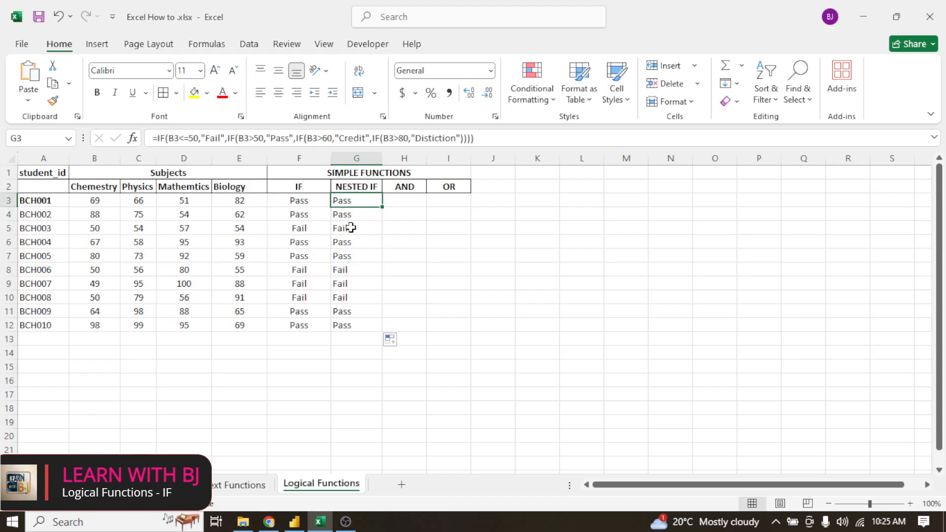
left_click(346, 320)
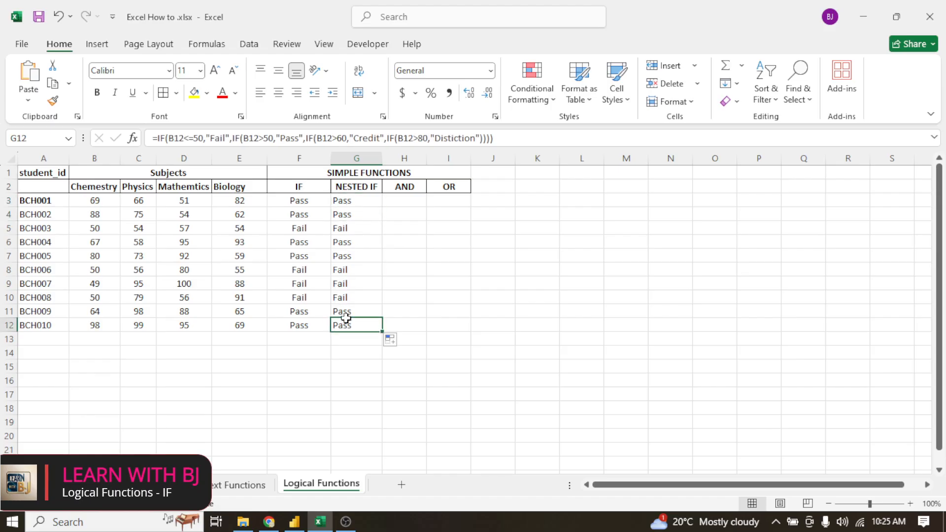
Insert a column before the AND column and copy the NESTED IF heading from G2 into H2.
right_click(411, 150)
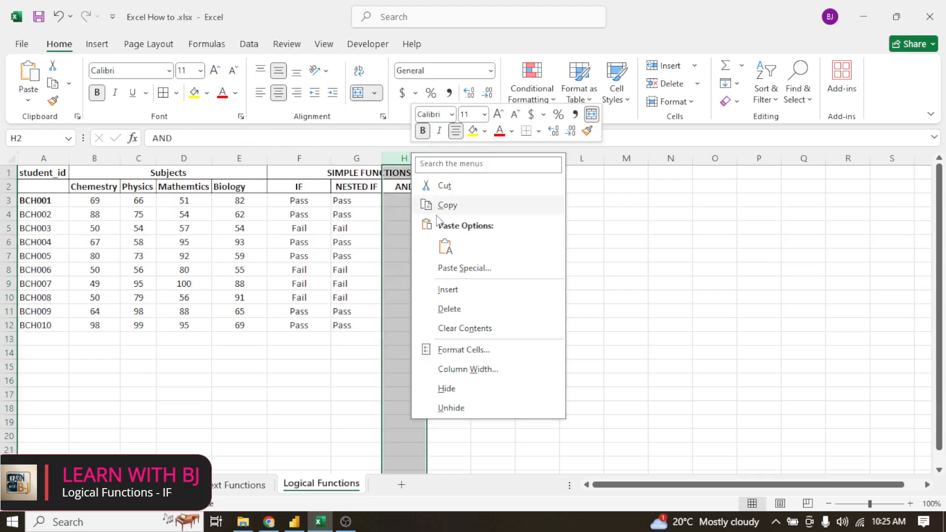
left_click(450, 294)
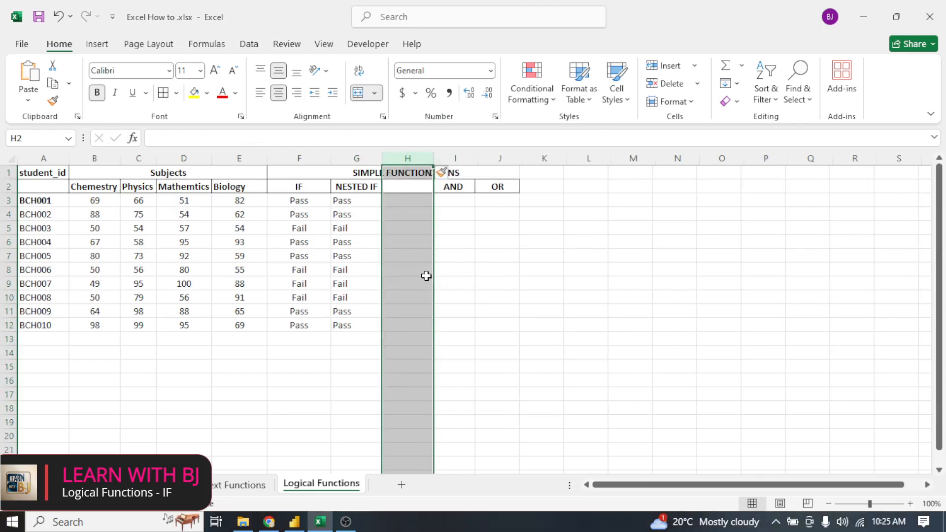
left_click(414, 230)
left_click(356, 187)
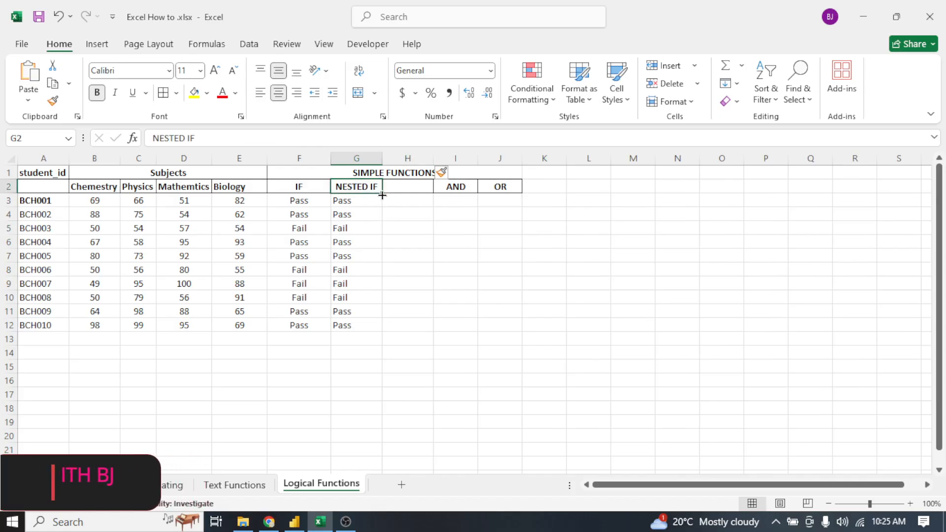
left_click_drag(382, 194, 415, 204)
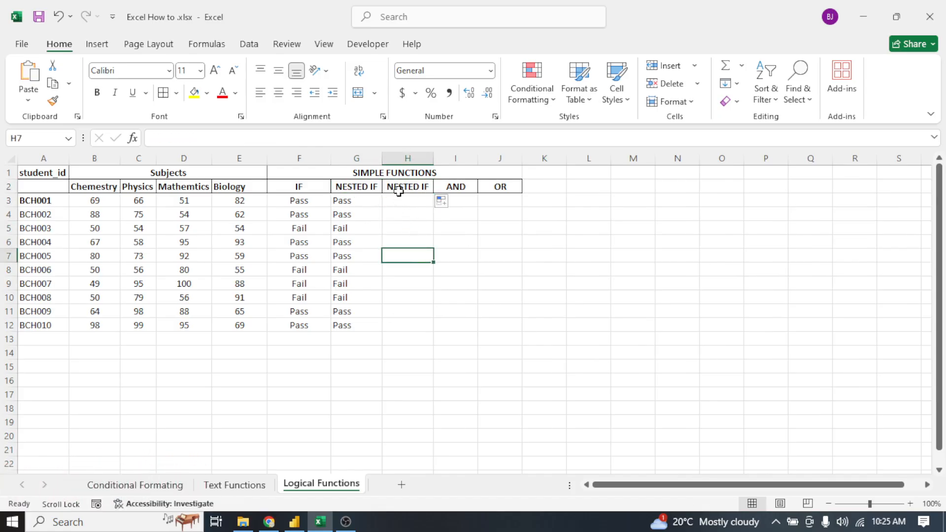
Mark the original NESTED IF heading in G2 with yellow fill and red font.
left_click(370, 186)
left_click(194, 93)
left_click(452, 297)
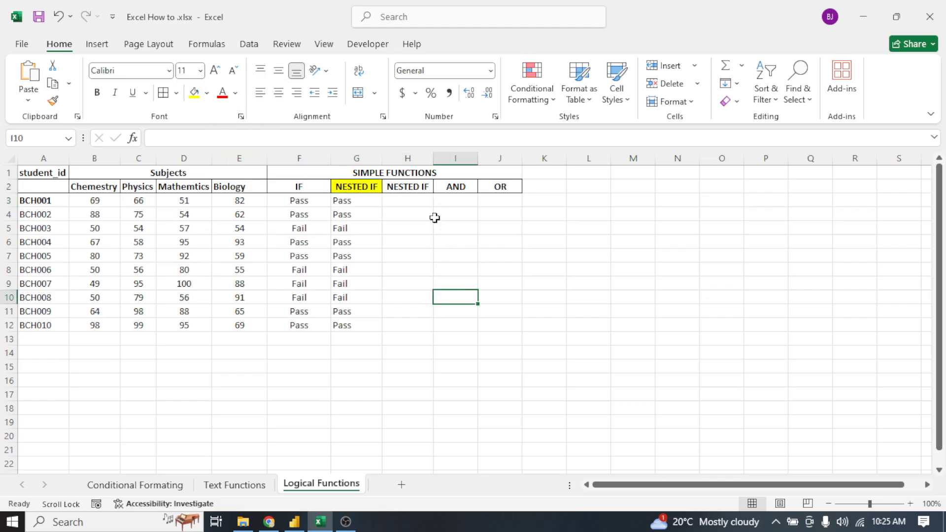
left_click(349, 187)
left_click(222, 93)
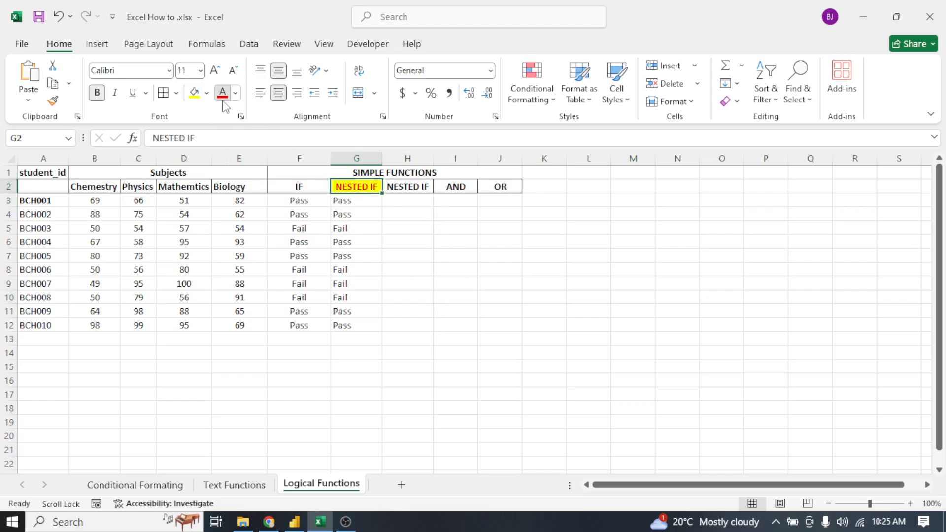
left_click(389, 272)
Start an IF formula in H3 that tests B3>80 and returns "Distinction" when true.
left_click(397, 190)
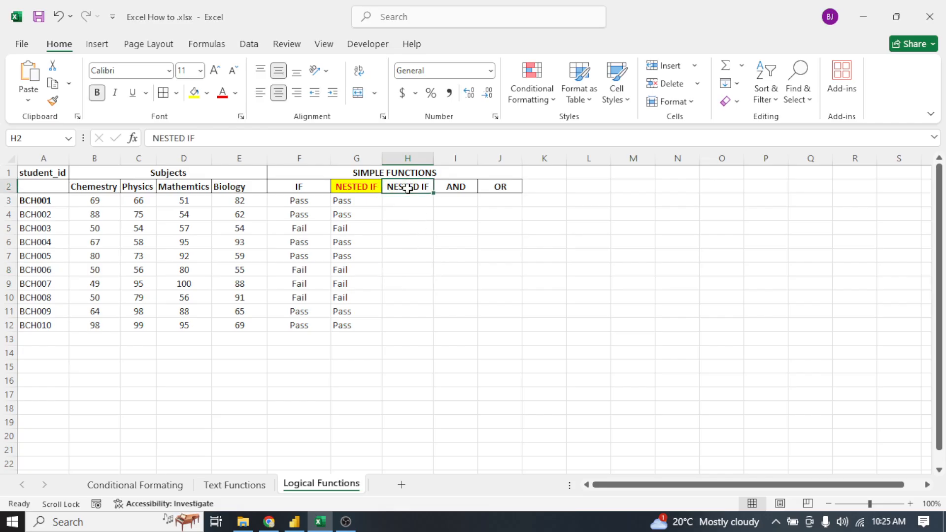
left_click(415, 204)
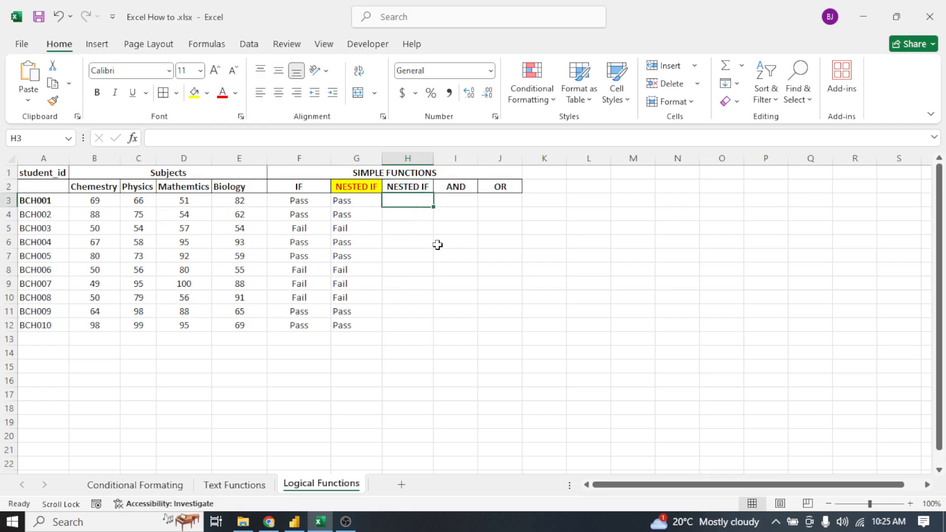
type("=")
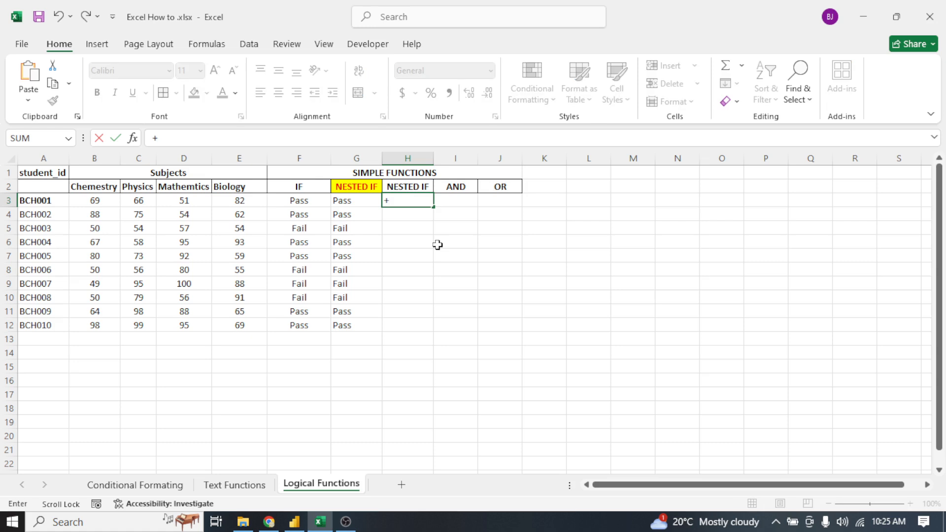
type("IF")
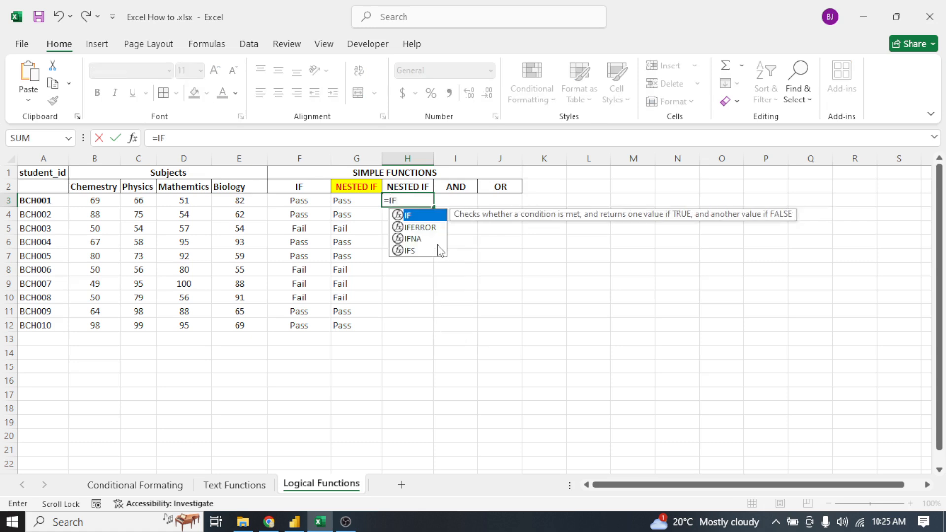
type("(")
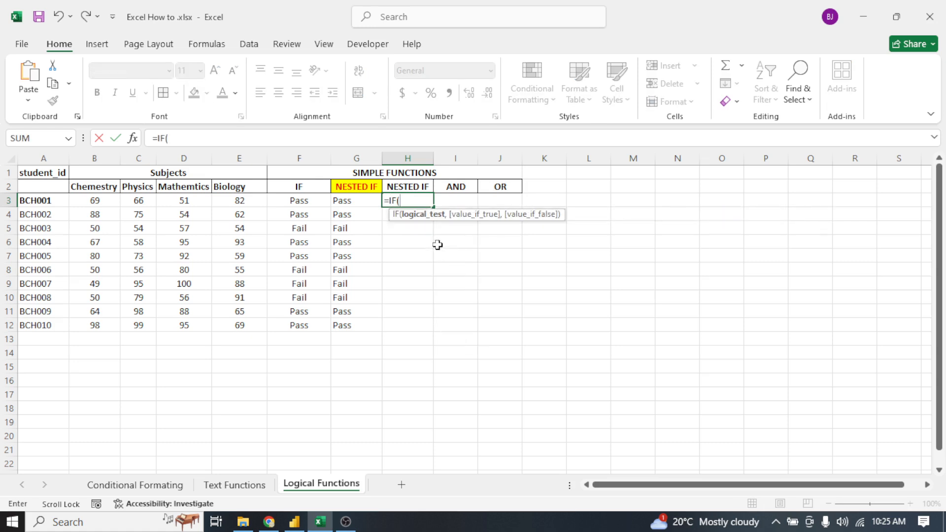
left_click(89, 205)
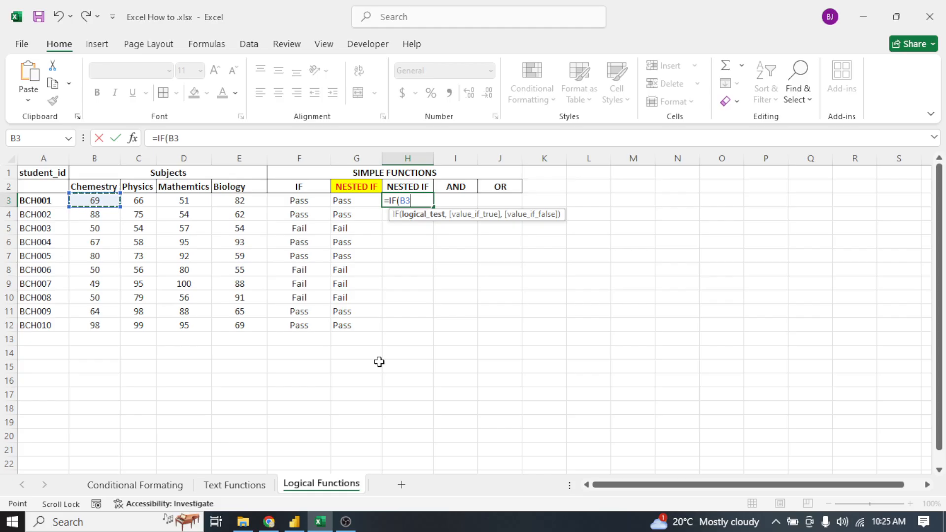
type(">80,")
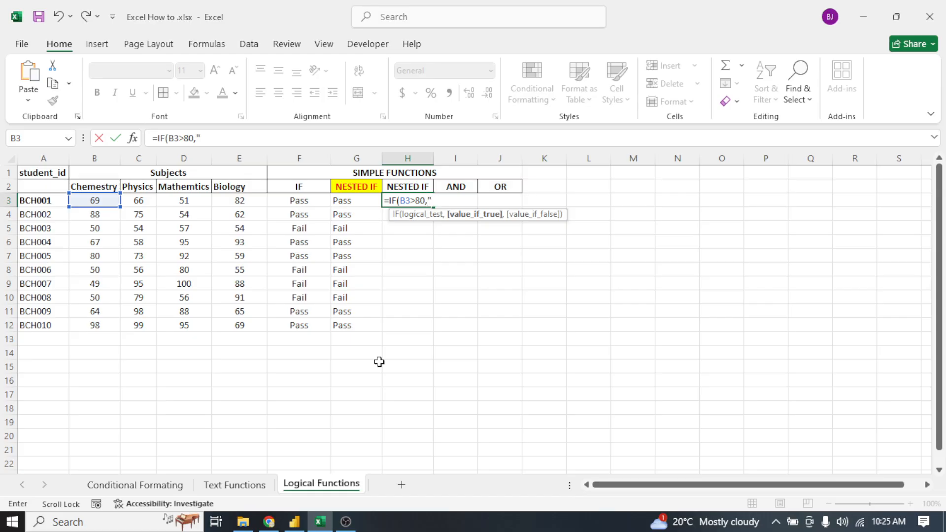
type("\"Distinctio")
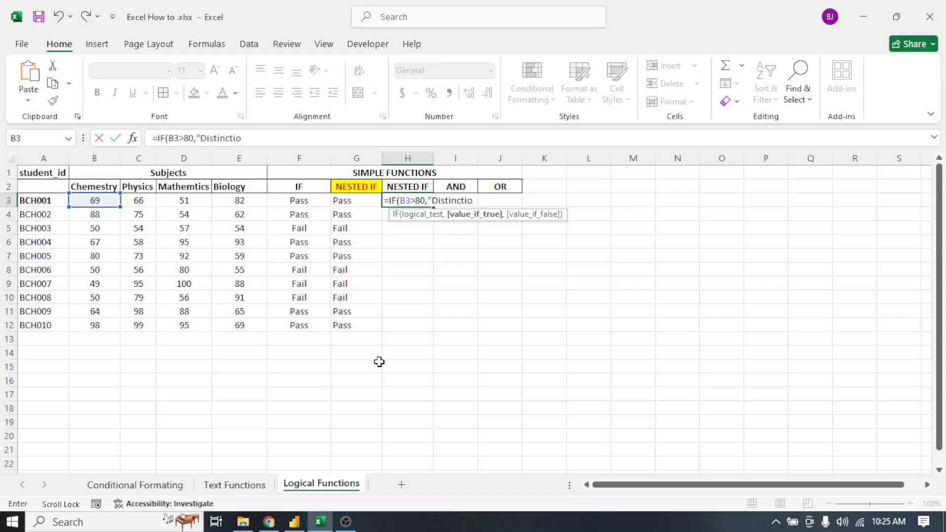
type("n\",")
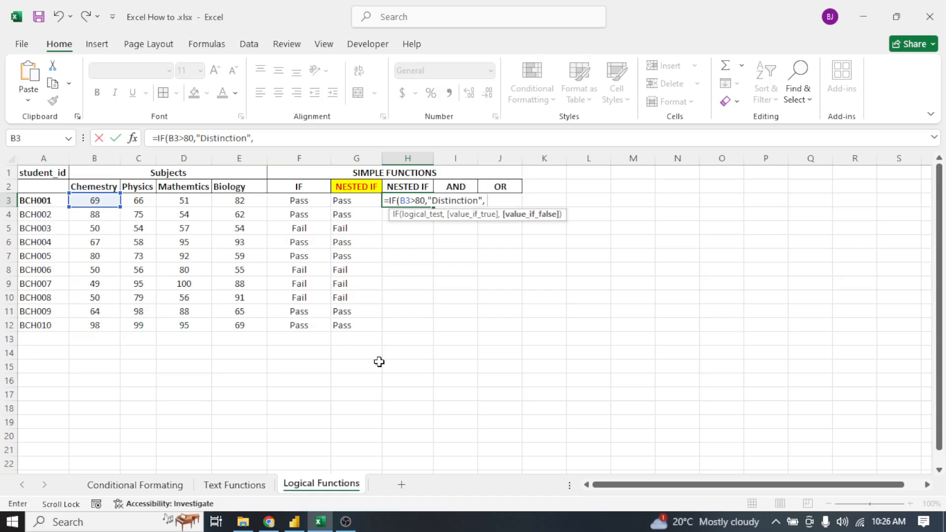
Nest a second IF in the H3 formula testing B3>70 and returning "Credit".
type(" IF(")
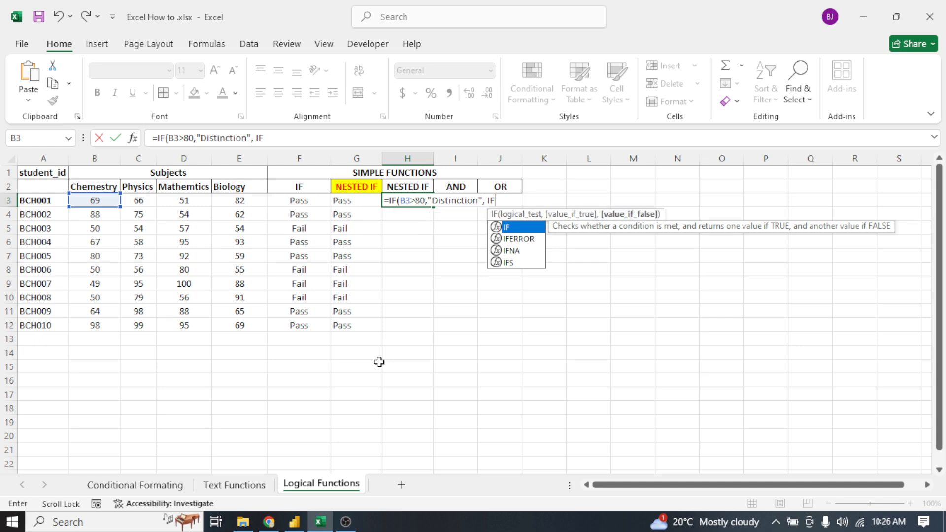
left_click(95, 201)
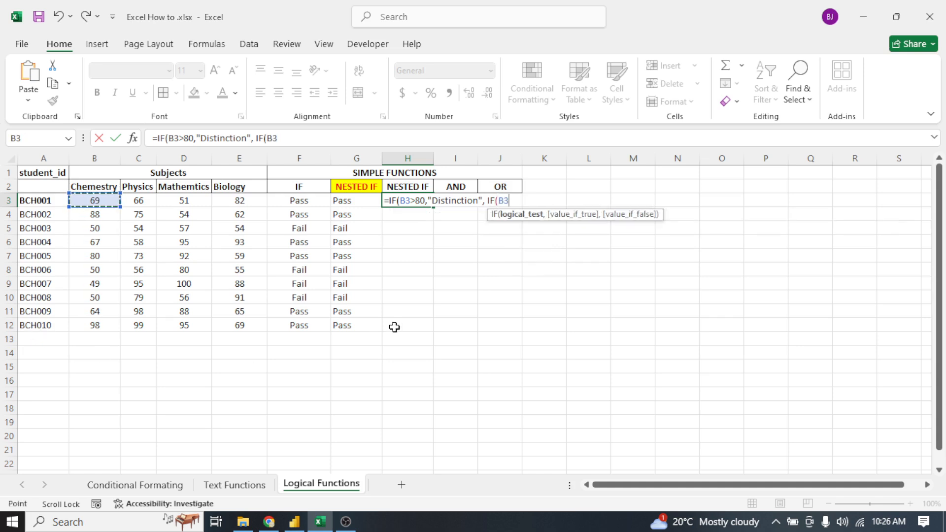
type(">70,")
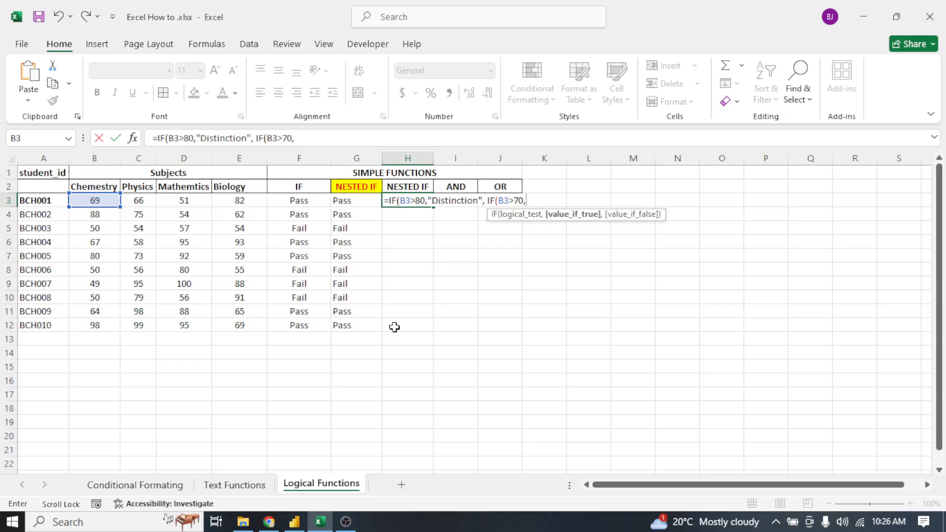
type("\"Credit\"<")
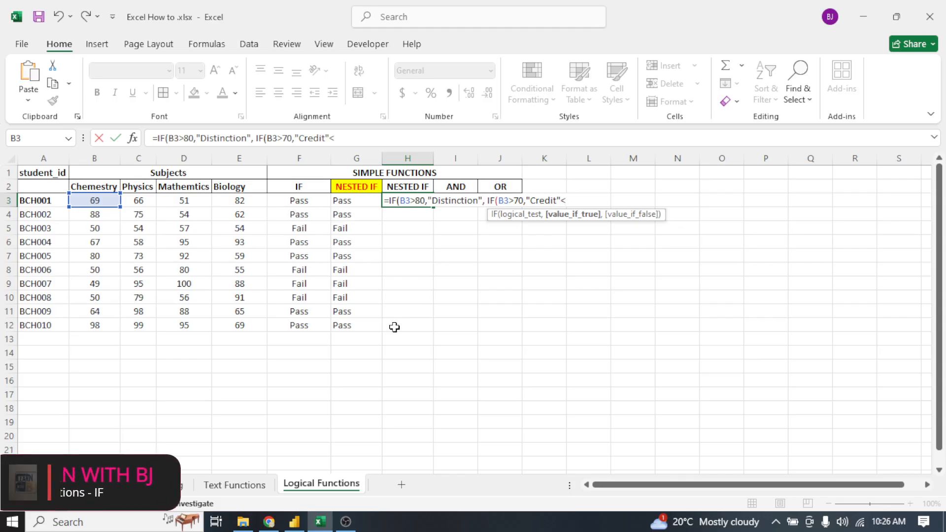
key("BackSpace")
type(",")
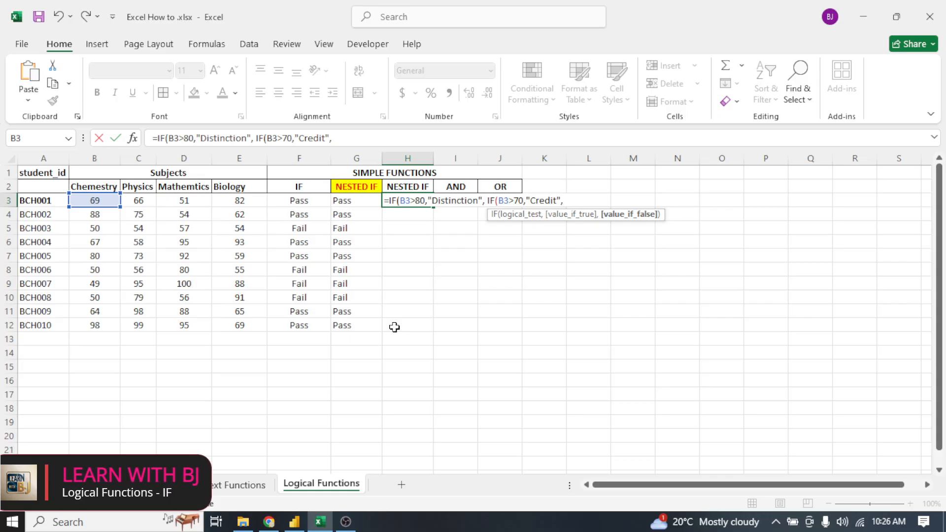
Nest a third IF in the H3 formula testing B3>60 and returning "Pass" as quoted text.
type("IF")
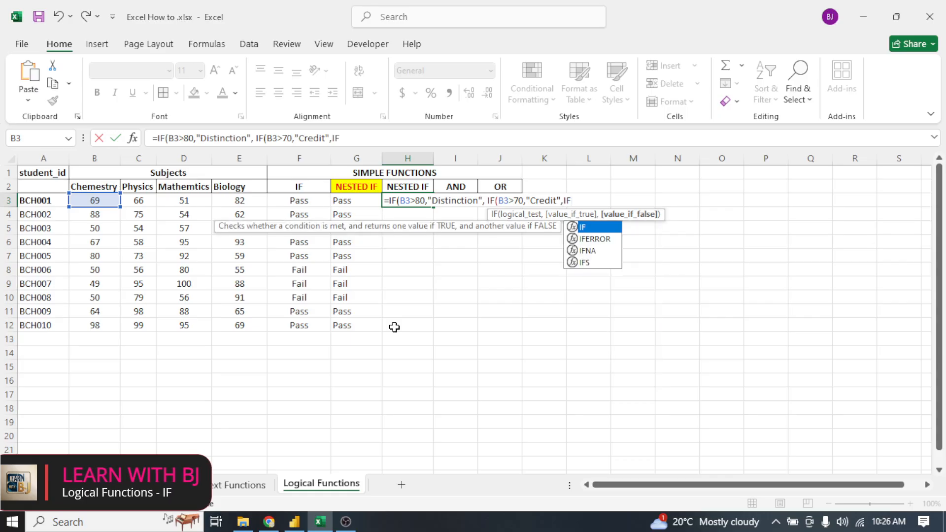
type("(")
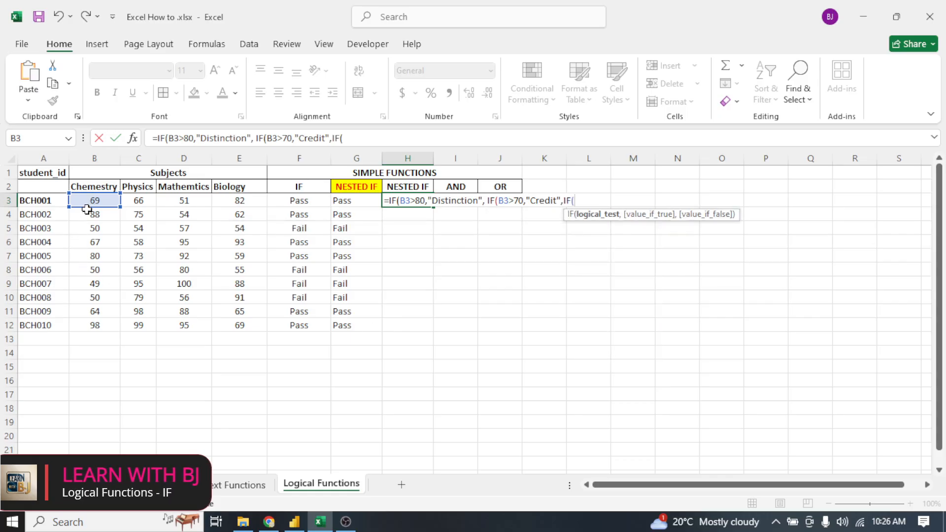
left_click(86, 209)
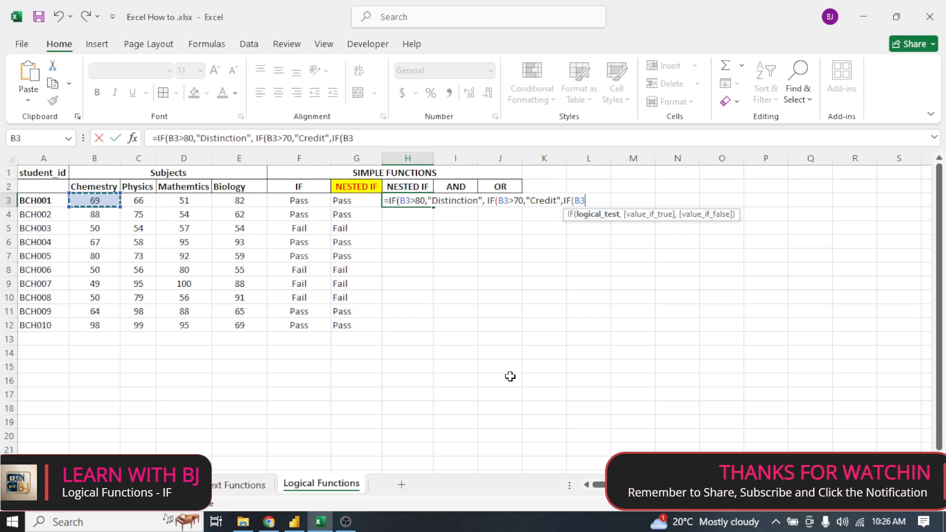
type(">")
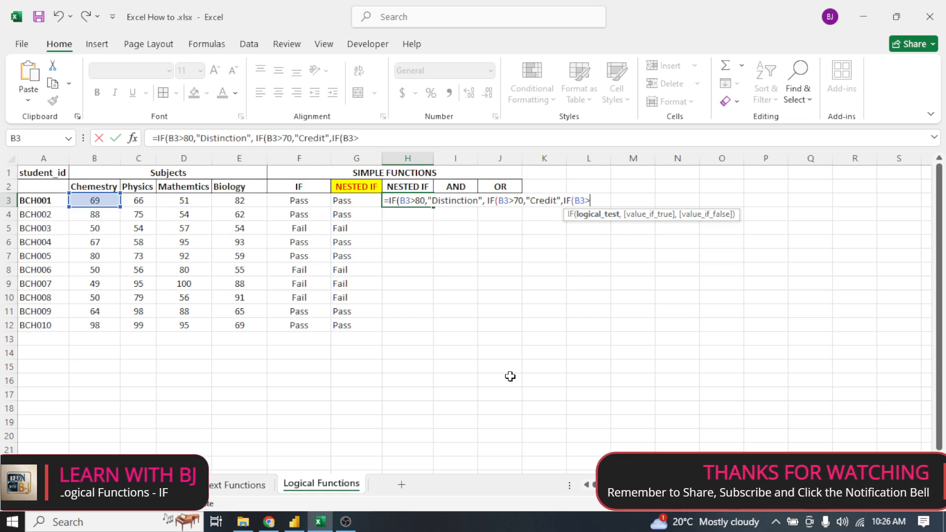
type("6")
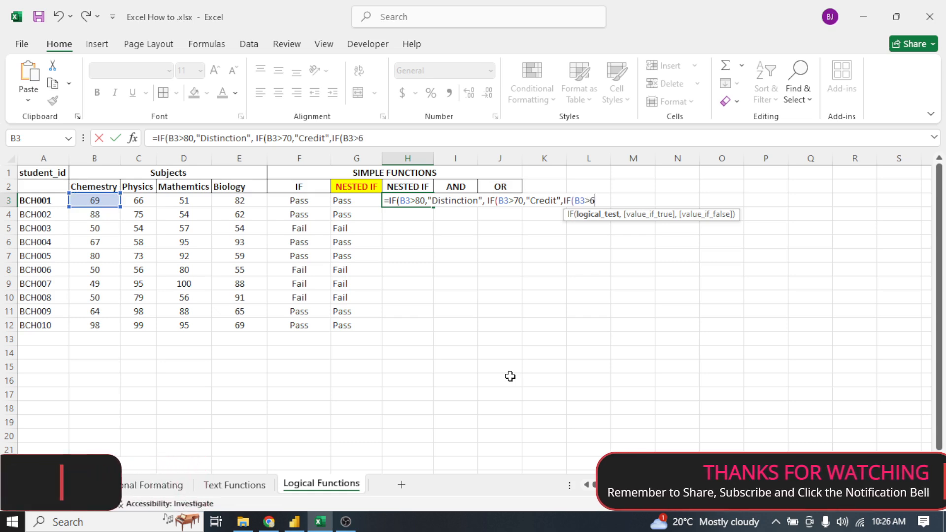
type("0")
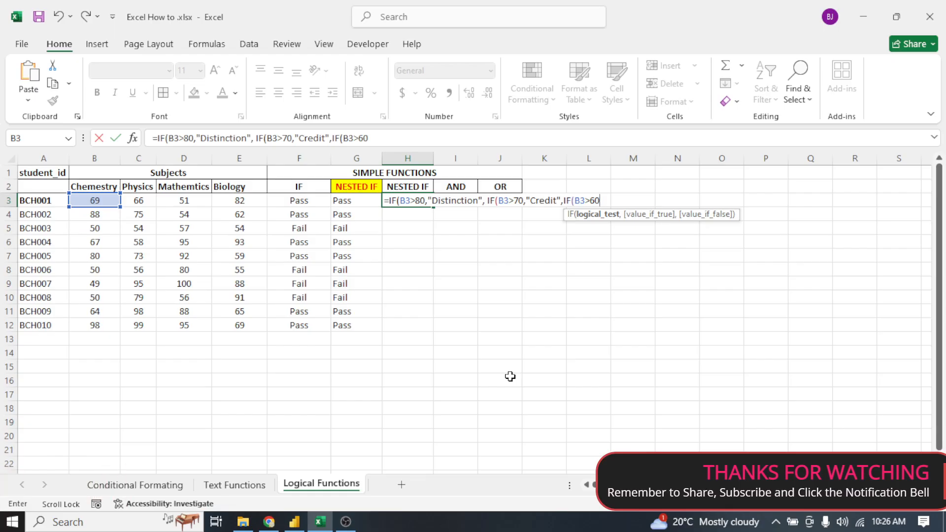
type(",")
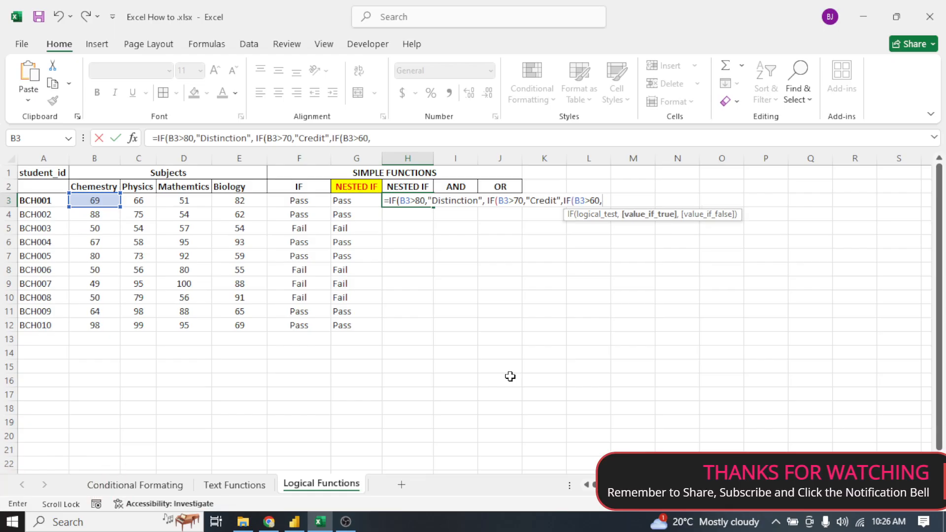
type("Pass")
key("BackSpace")
key("BackSpace")
key("BackSpace")
key("BackSpace")
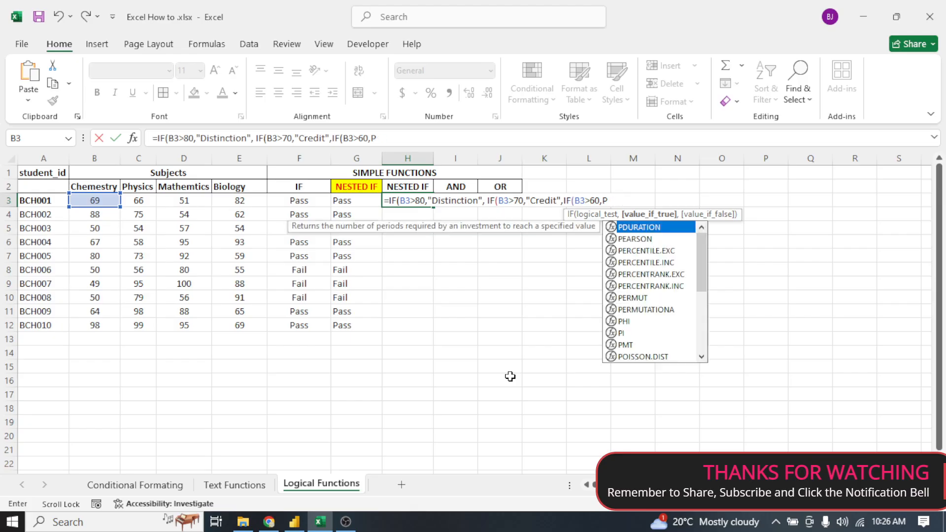
type("\"")
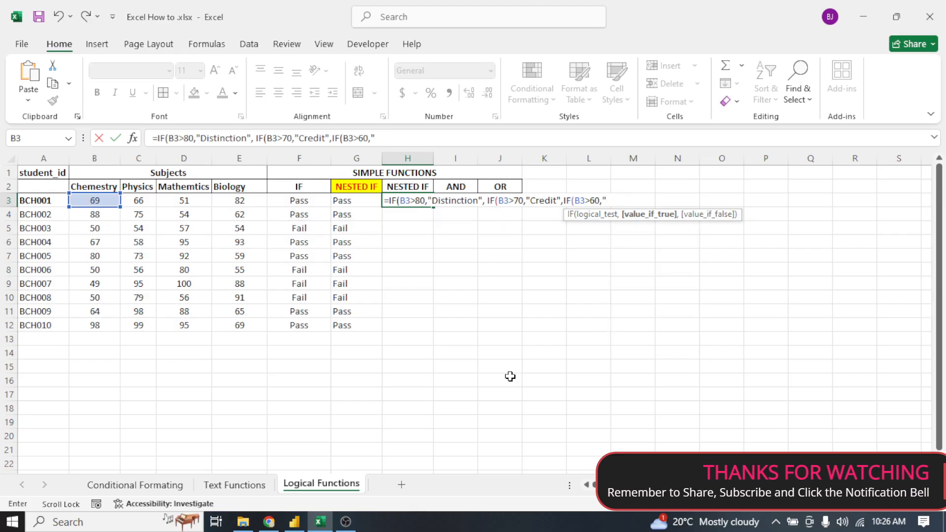
type("Pass\"")
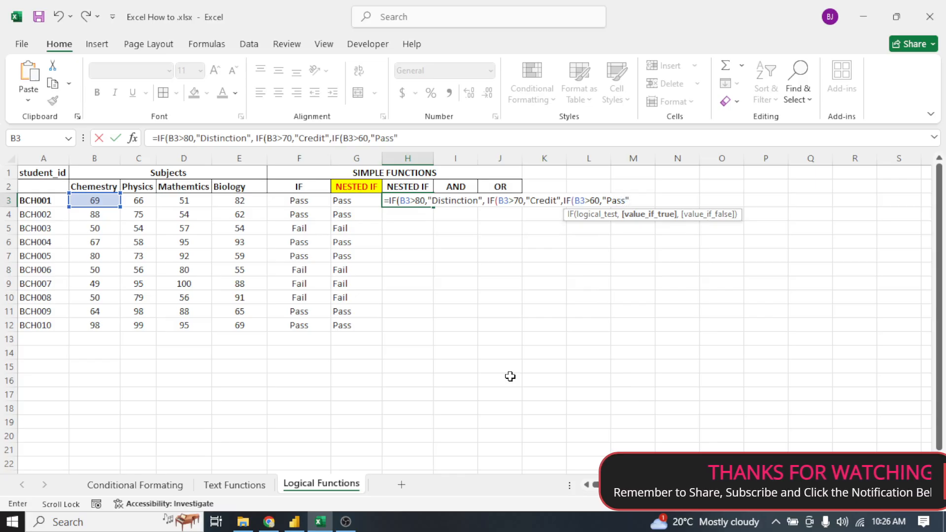
Nest a fourth IF in H3 testing B3<60 and returning "Fail", close all four parentheses and enter the formula.
type(",I")
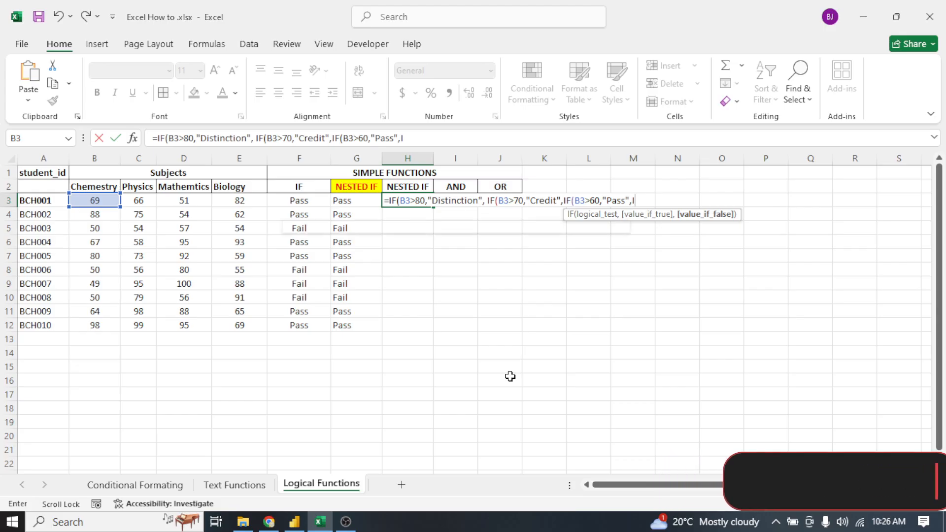
type("F(")
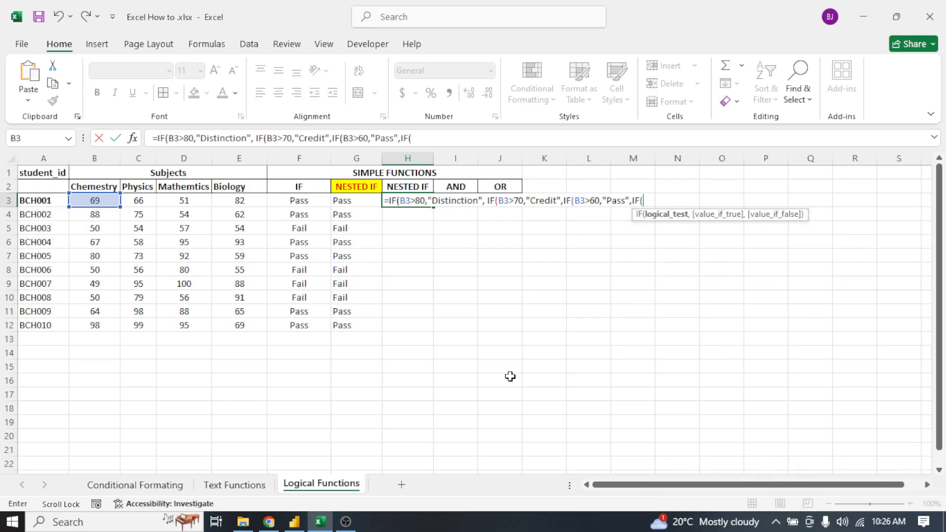
type("B3")
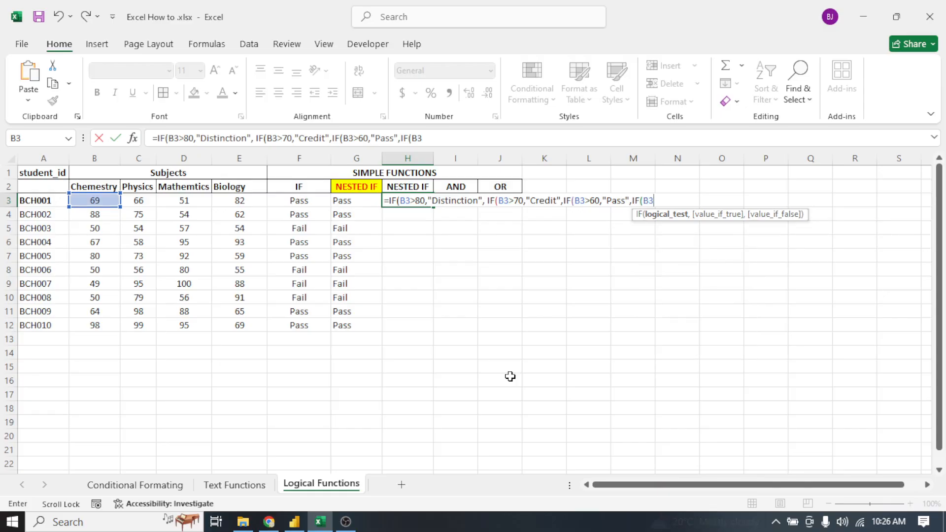
type("<")
type("60")
type(",\"")
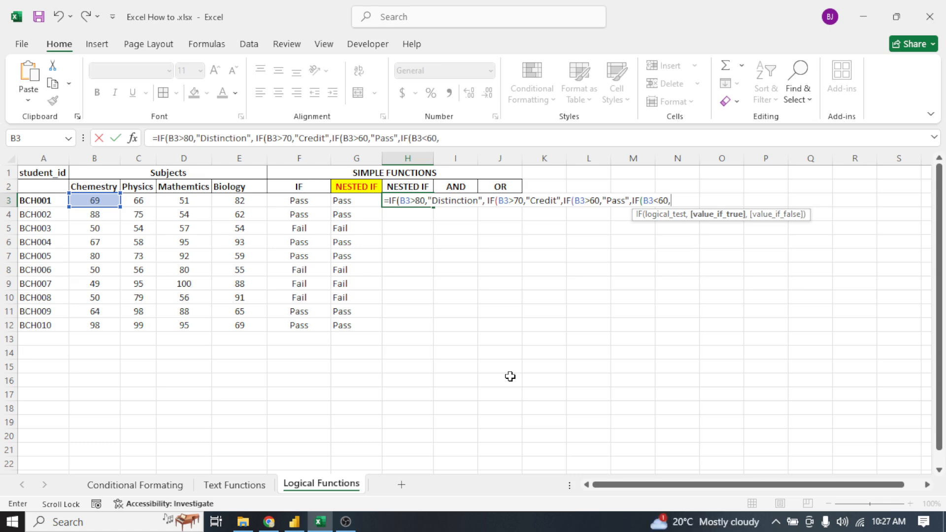
type("Fail\"")
type(")")
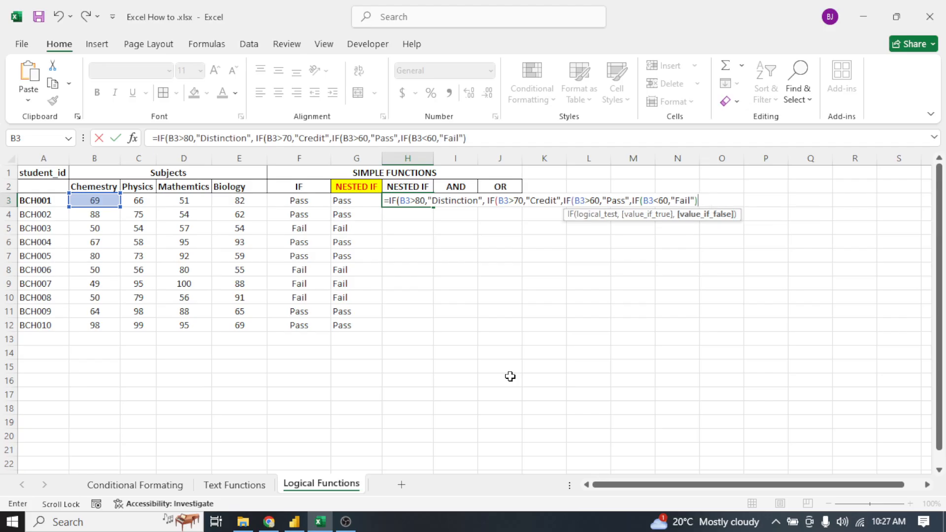
type(")")
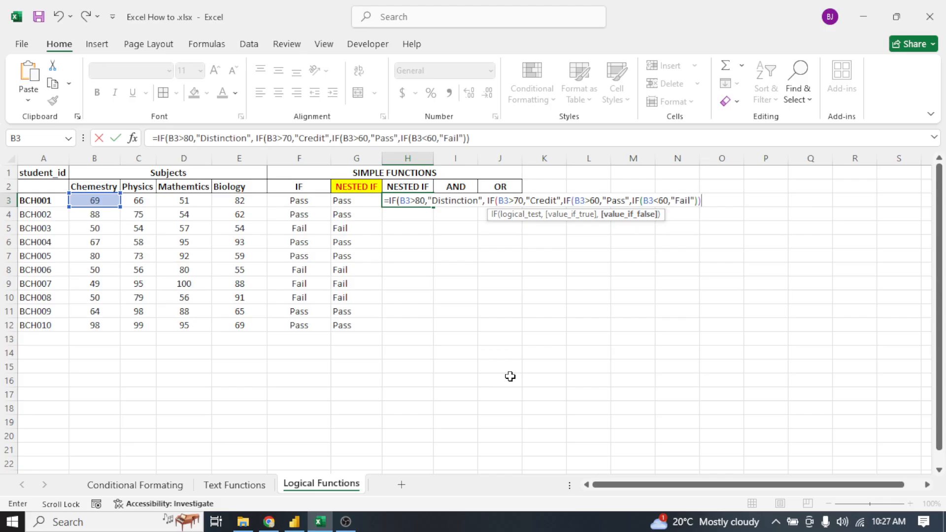
type(")")
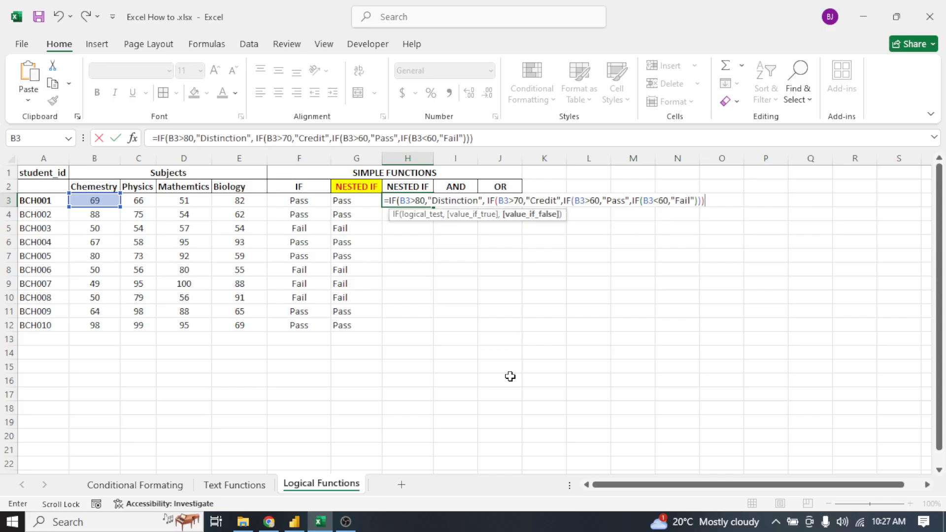
type(")")
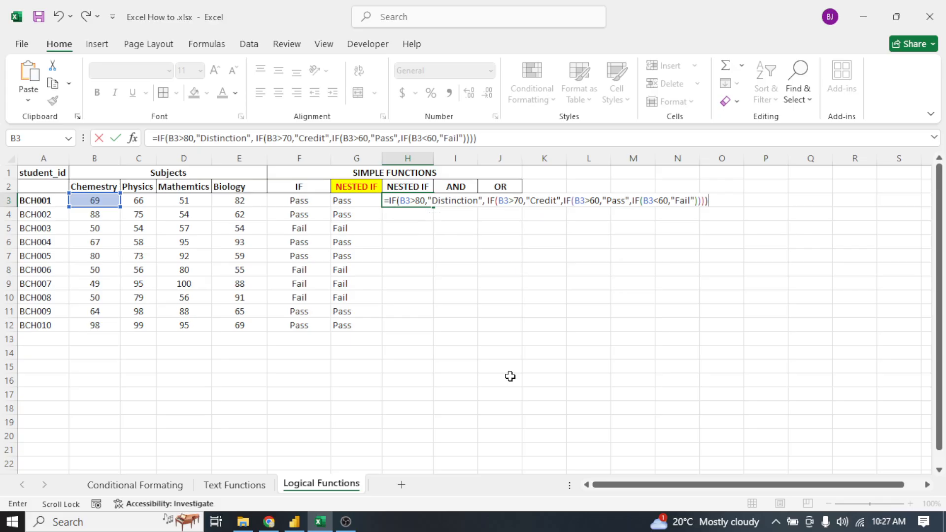
key("Return")
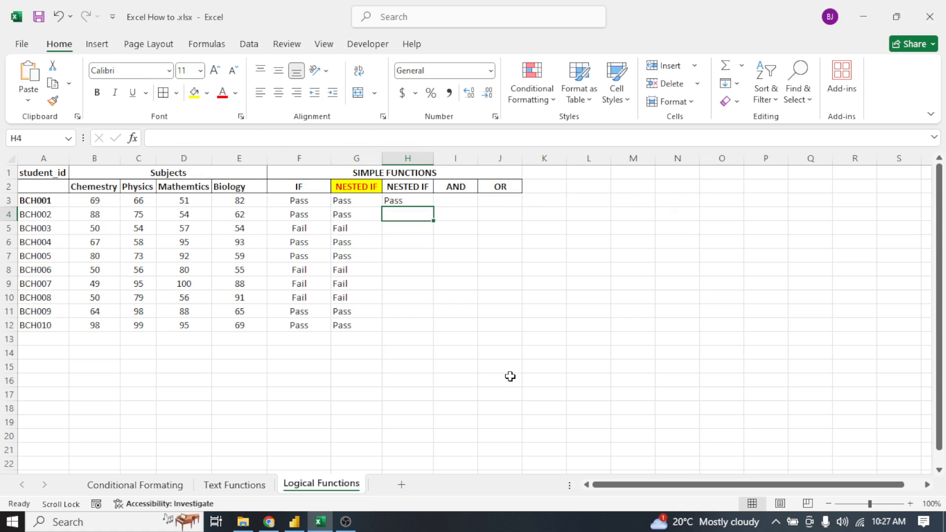
Fill the new nested IF formula from H3 down to H12.
left_click(400, 201)
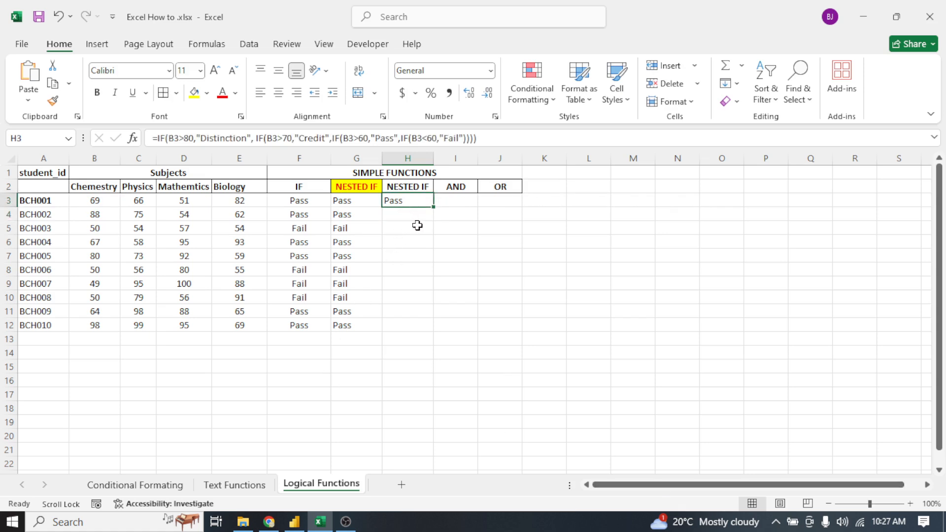
left_click_drag(434, 208, 445, 331)
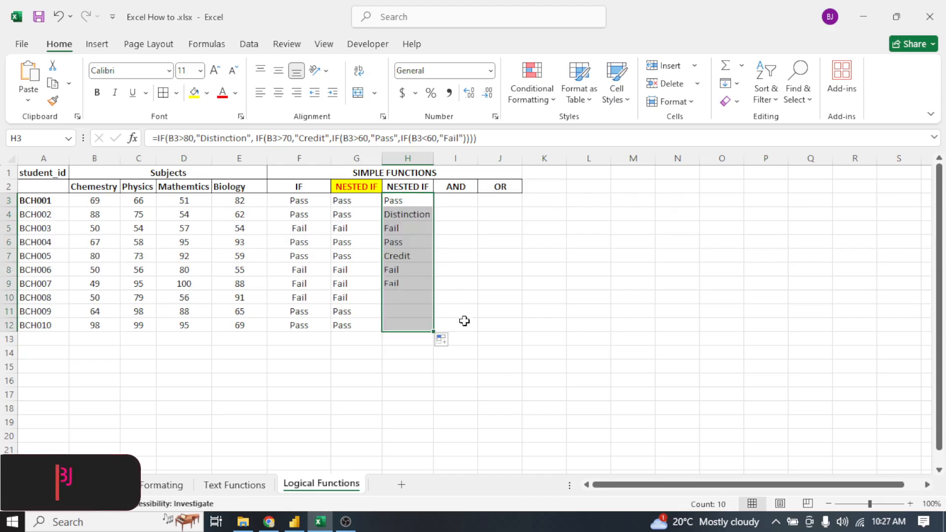
Review the nested IF grades in column H against the Chemistry marks, checking rows 4, 6, 7, 11 and 12.
left_click(525, 308)
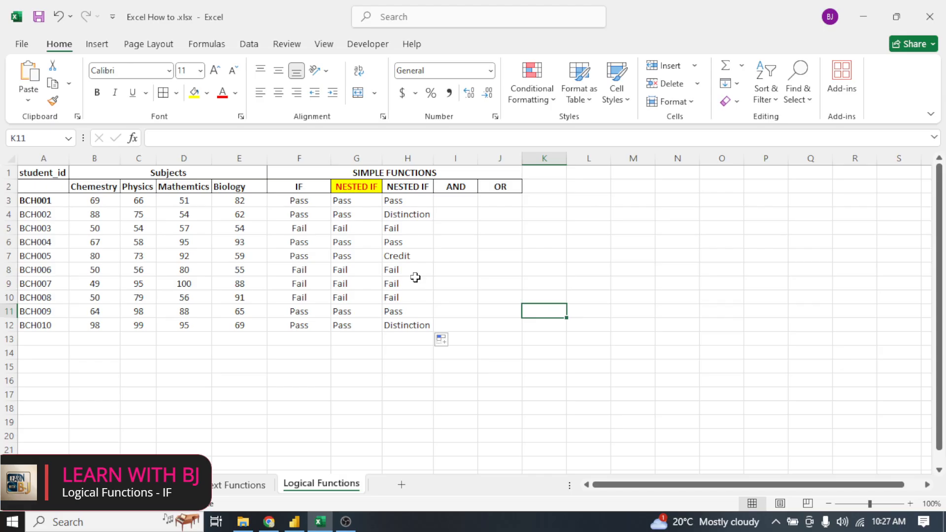
left_click(404, 212)
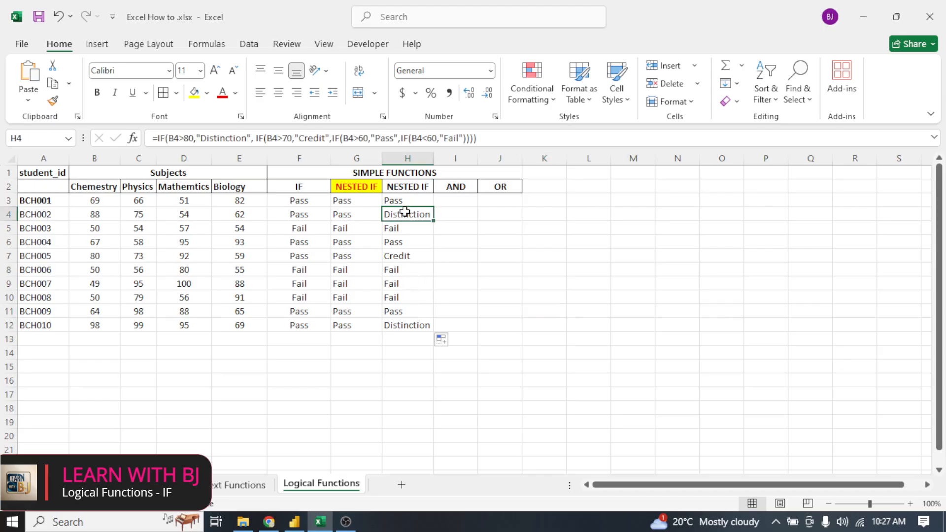
left_click(402, 241)
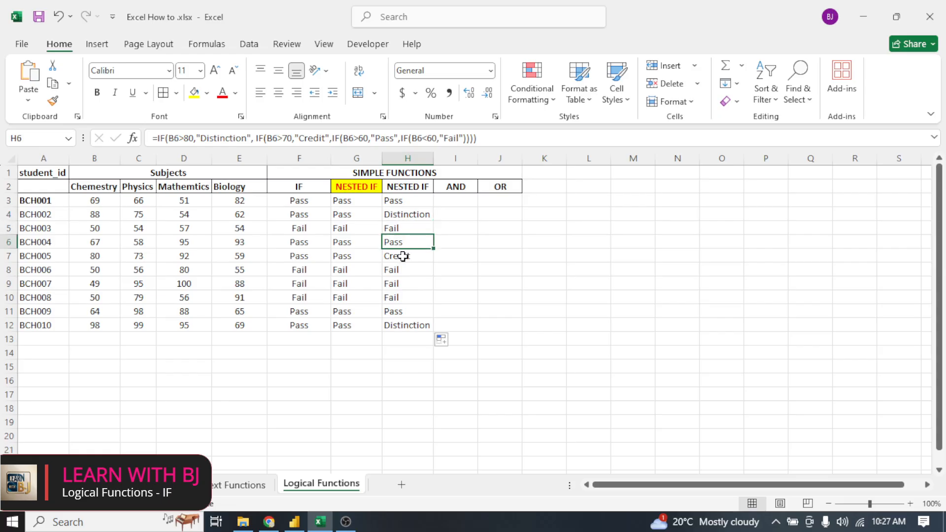
left_click(404, 254)
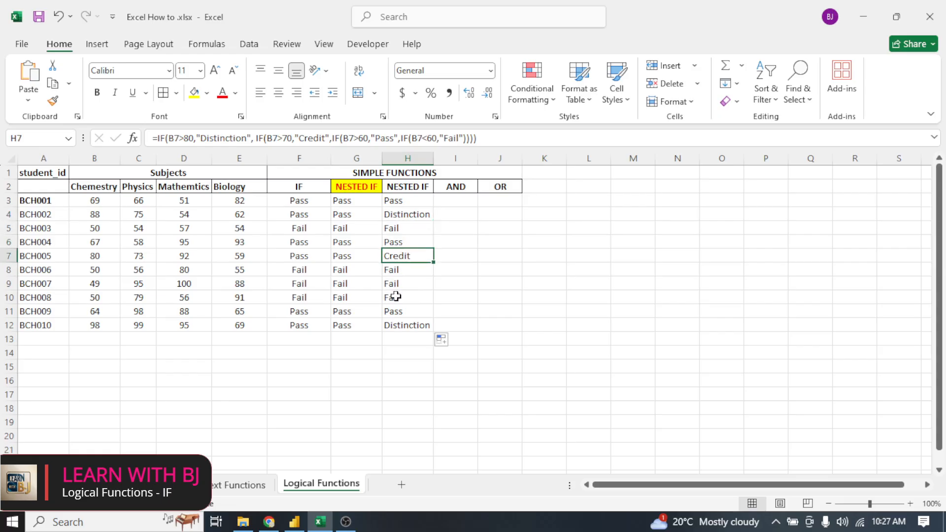
left_click(398, 314)
left_click(405, 324)
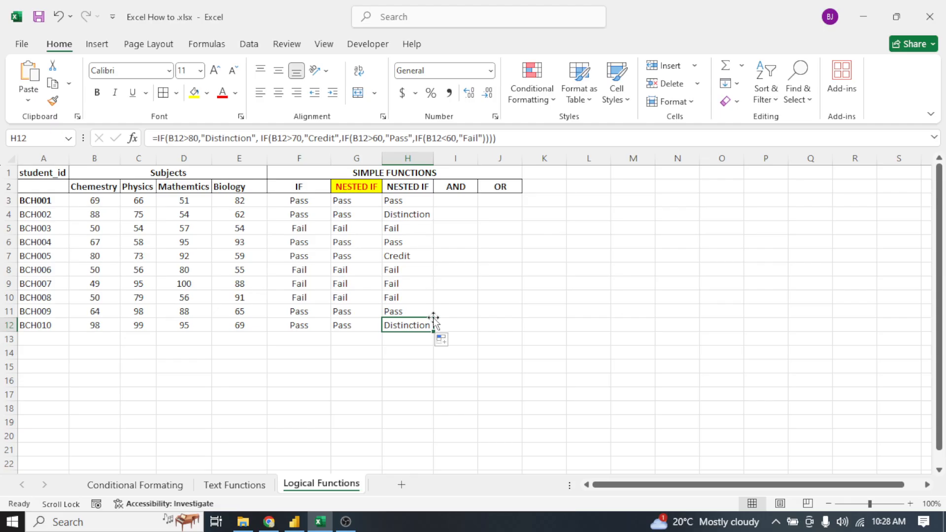
Begin an IF formula in I3 with an AND function as its logical test.
left_click(461, 203)
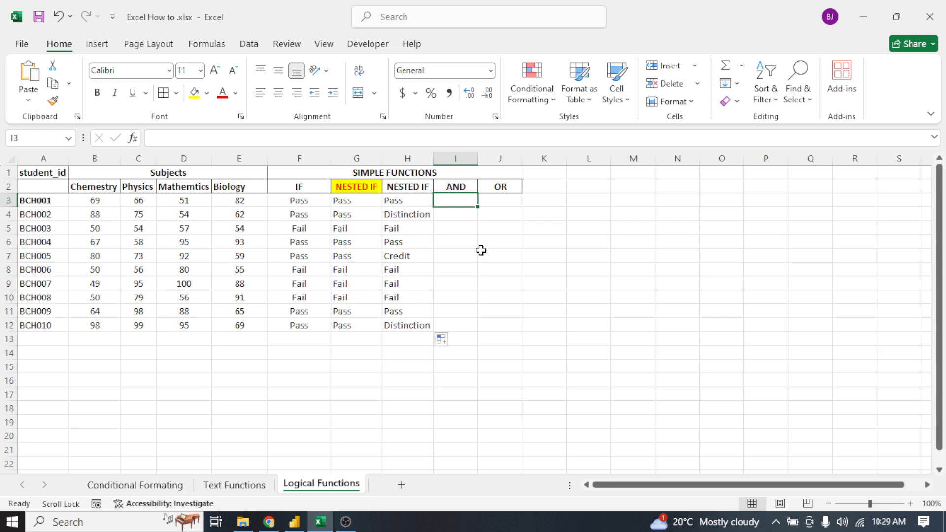
type("=F")
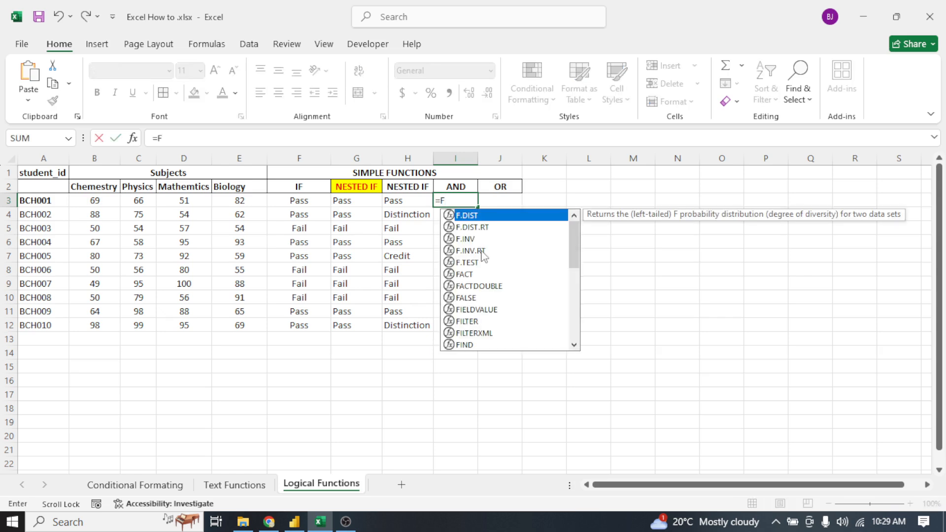
key("BackSpace")
type("I")
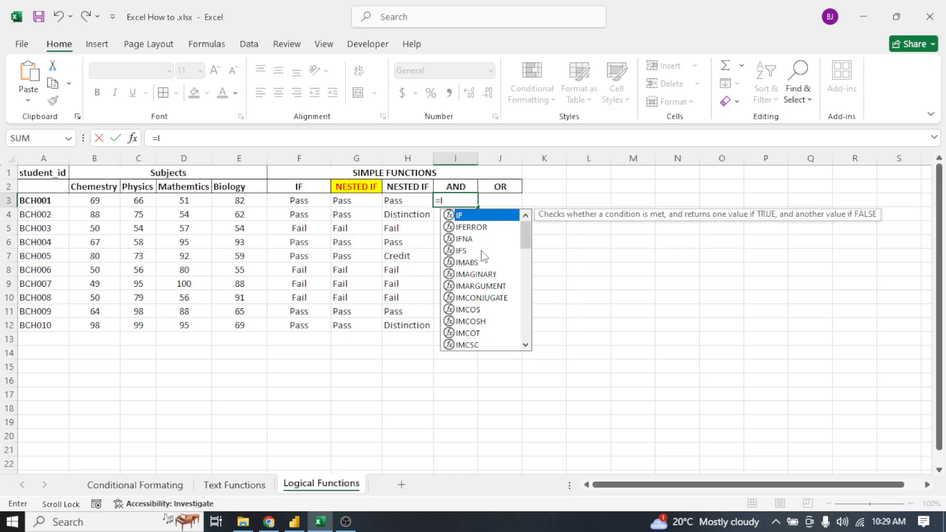
type("F")
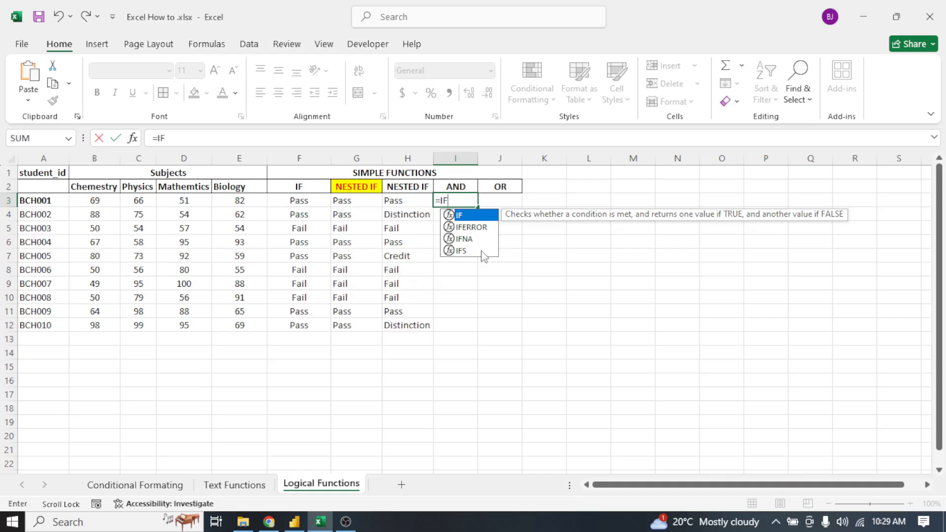
type("(AND")
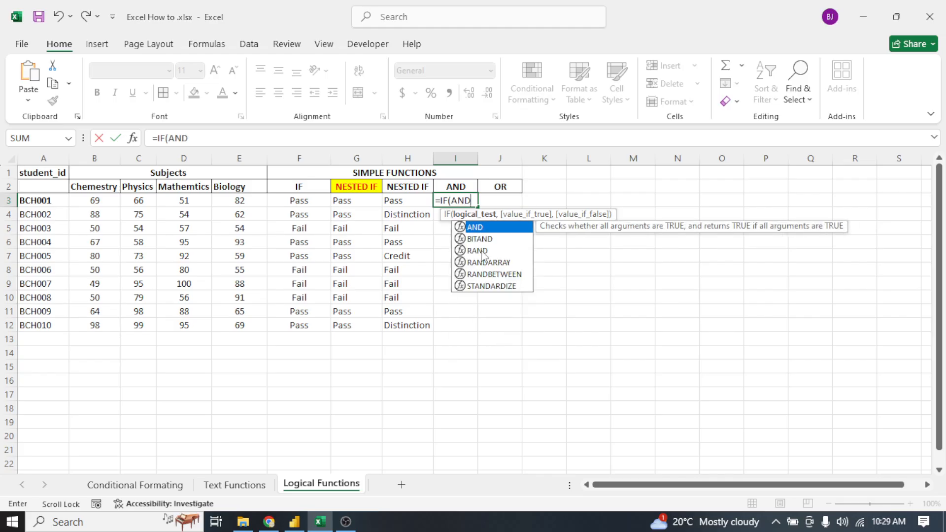
type("(")
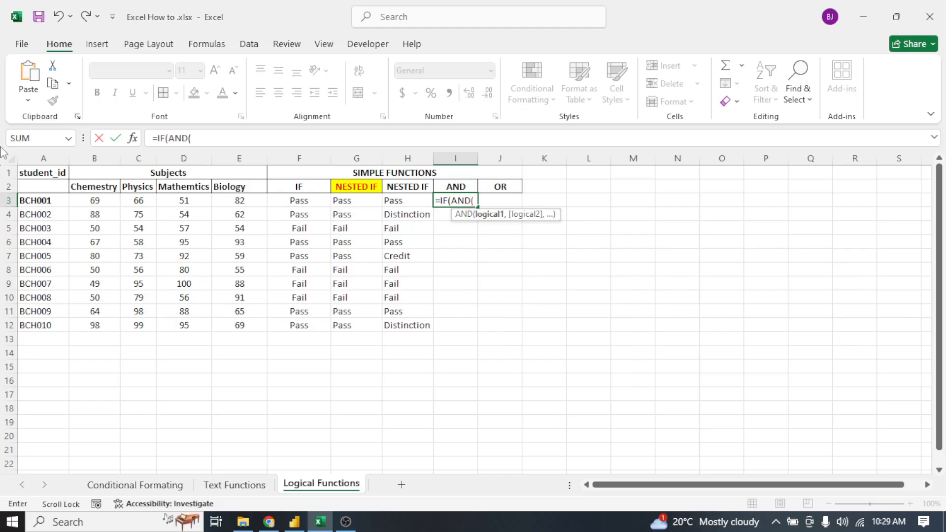
Give the AND test in I3 the conditions B3>60 and C3>60 and close its parenthesis.
left_click(97, 201)
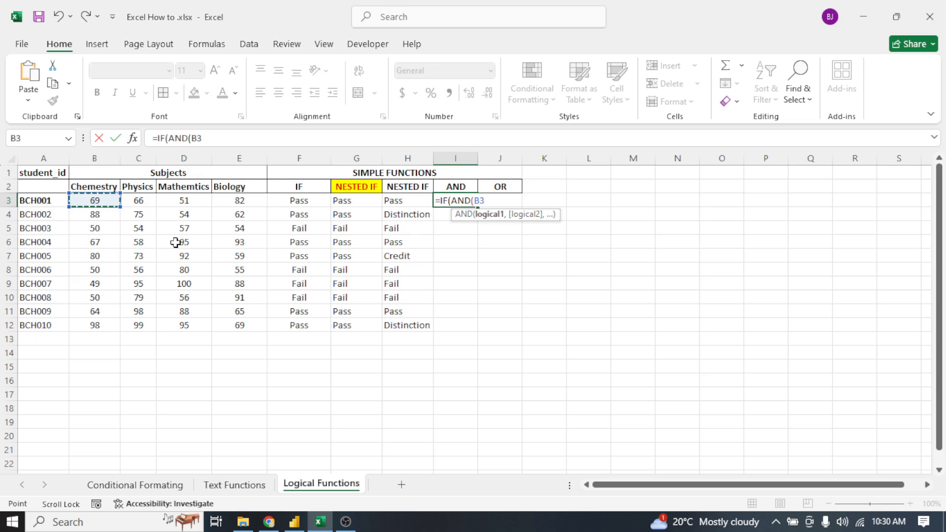
type(">0")
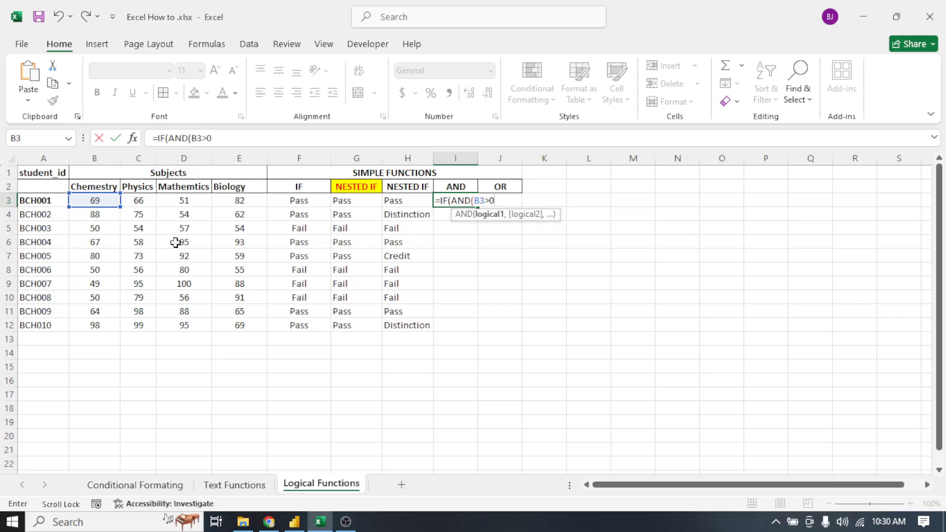
key("BackSpace")
type("60,")
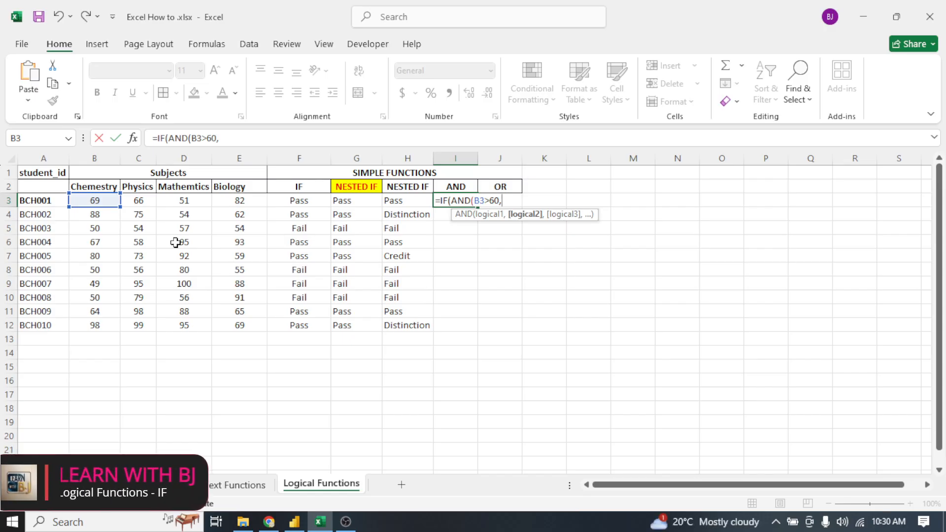
left_click(140, 203)
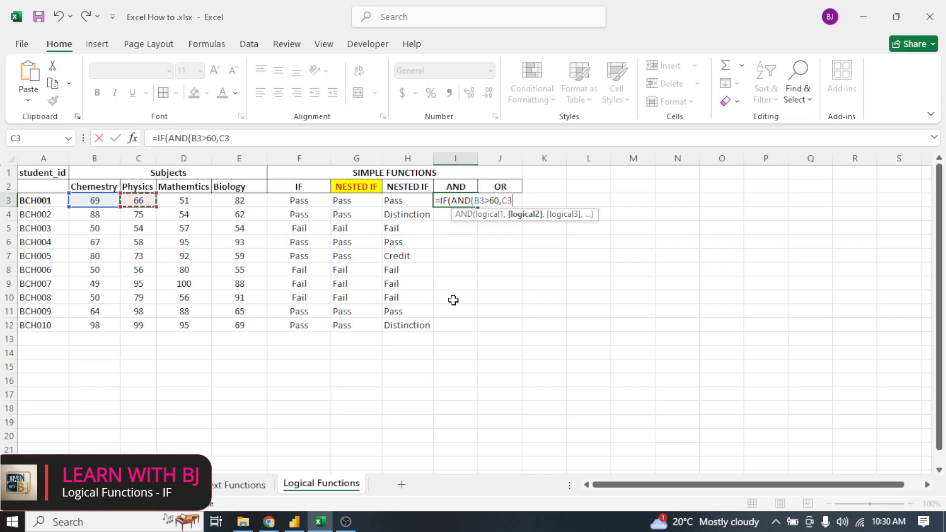
type(">60)")
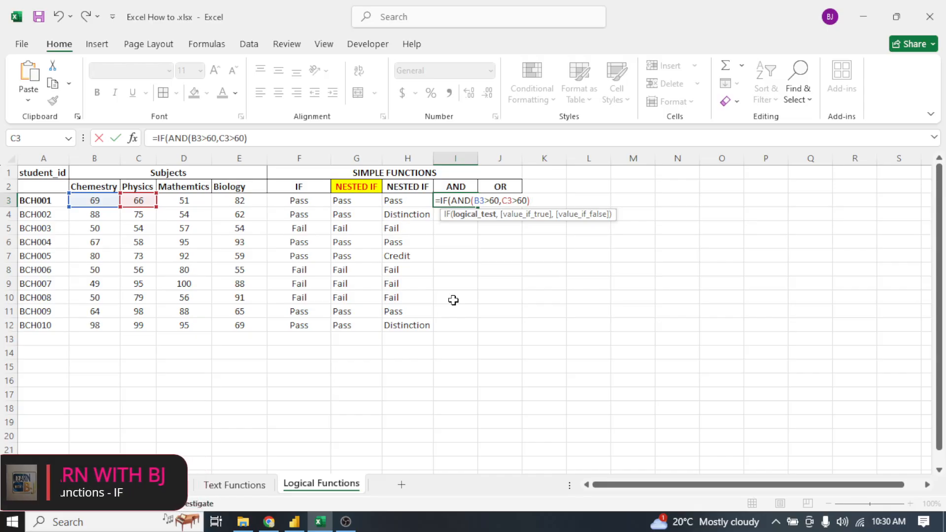
Complete the I3 formula with "Pass" if true and "Fail" if false, and fill it down to I12.
type("'")
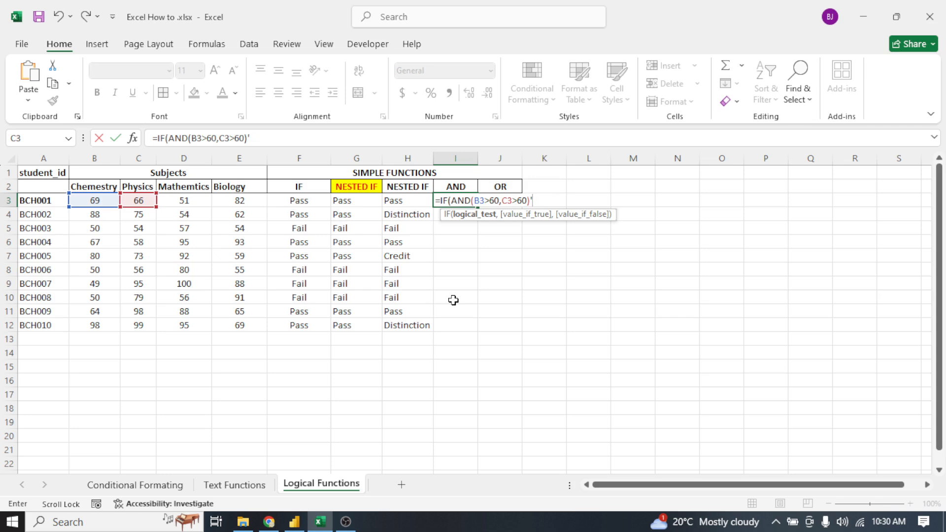
key("BackSpace")
type(",")
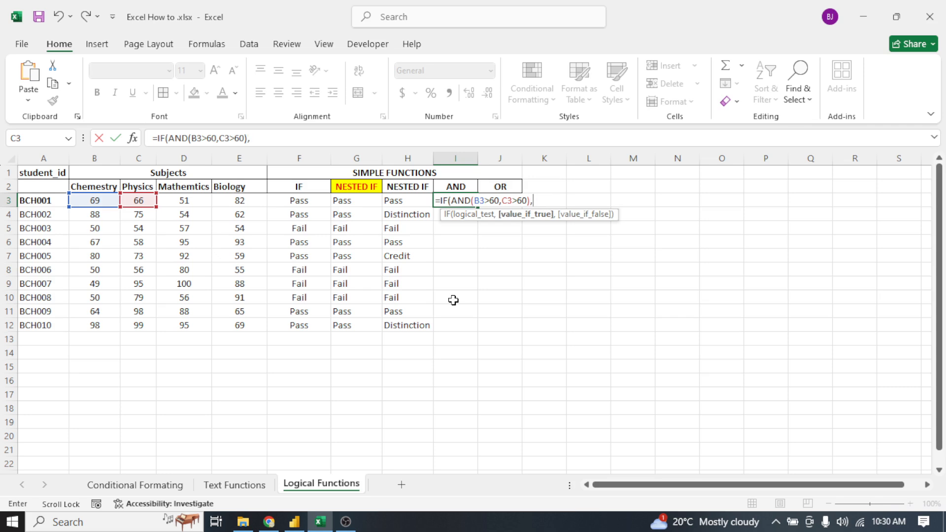
type("\"Pass\",")
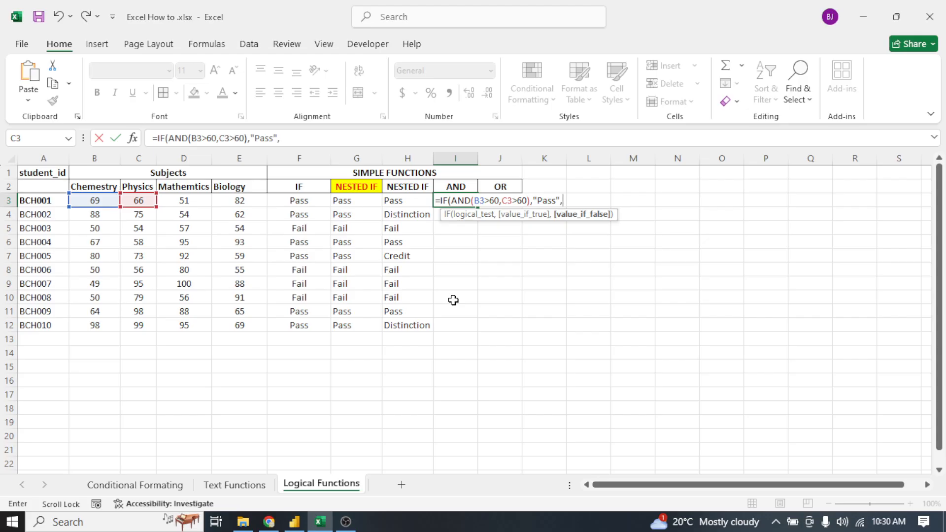
type("\"Fil")
key("BackSpace")
key("BackSpace")
type("ail\")")
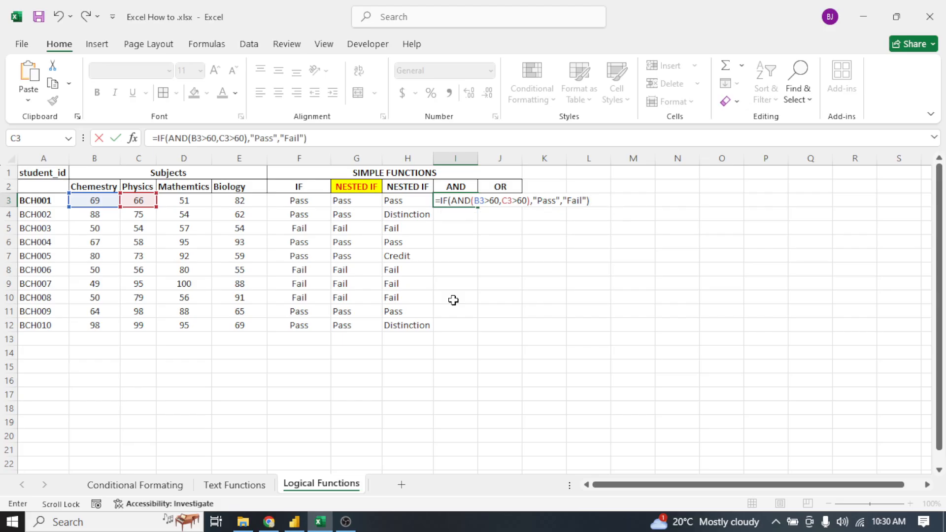
key("Return")
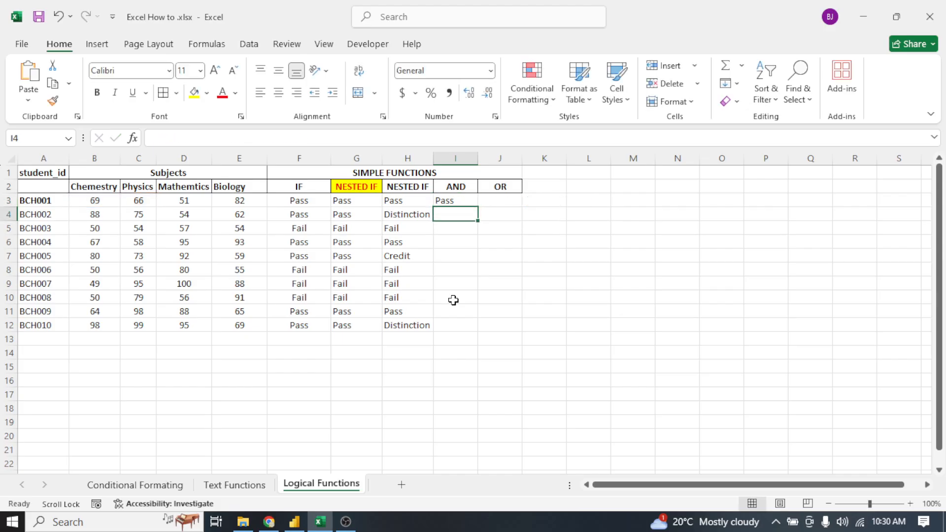
left_click(446, 202)
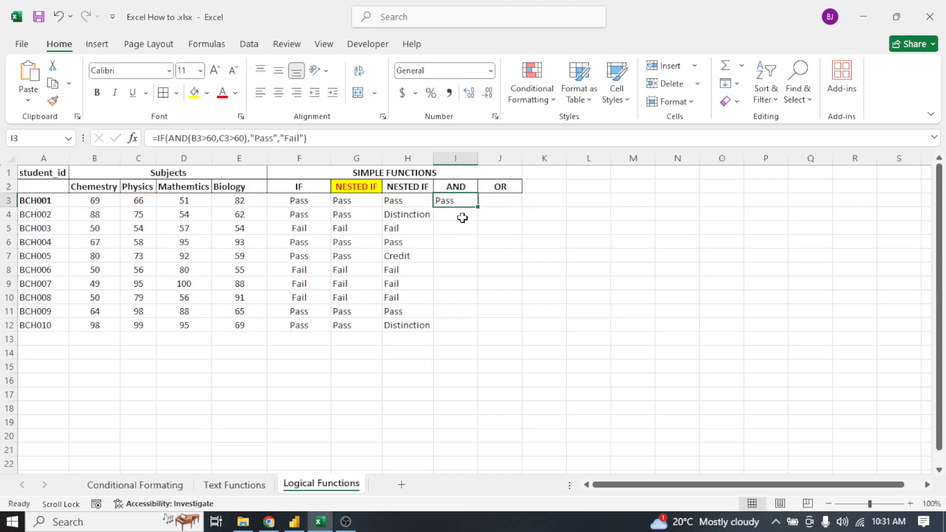
left_click_drag(478, 209, 489, 328)
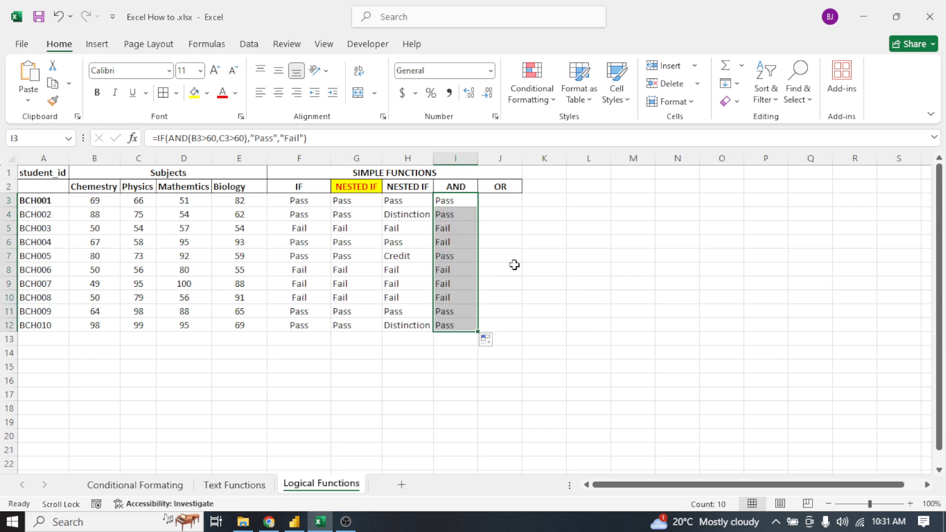
Examine the AND formulas in I5 through I10 against the Chemistry and Physics marks they reference, without changing them.
double_click(459, 231)
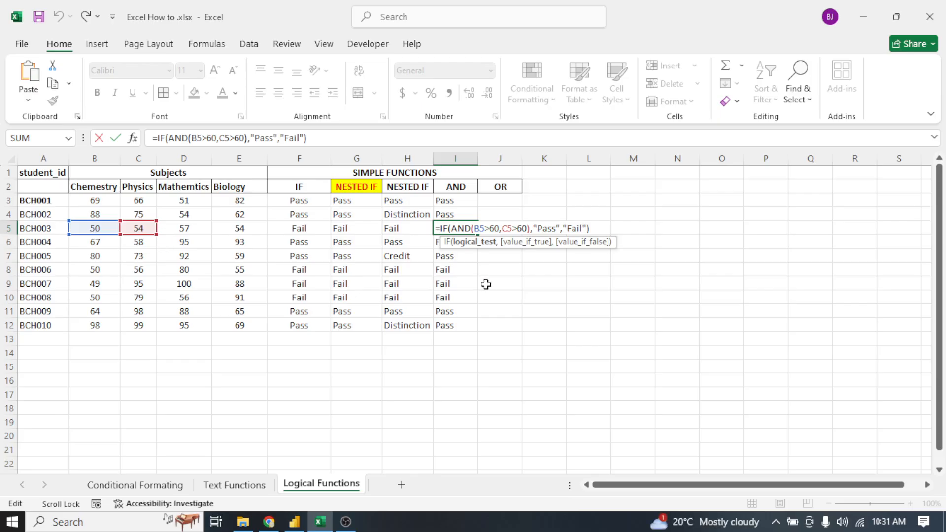
key("Escape")
double_click(452, 240)
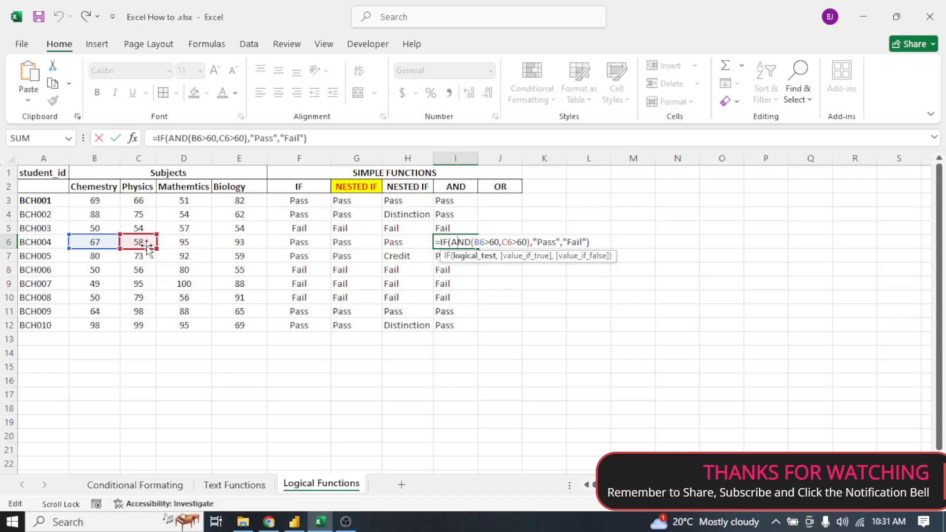
key("Escape")
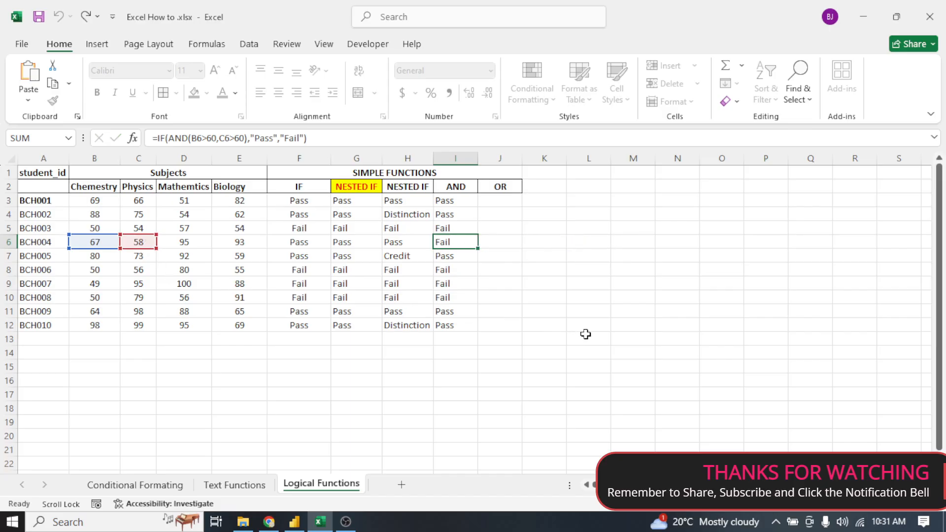
key("ctrl+Down")
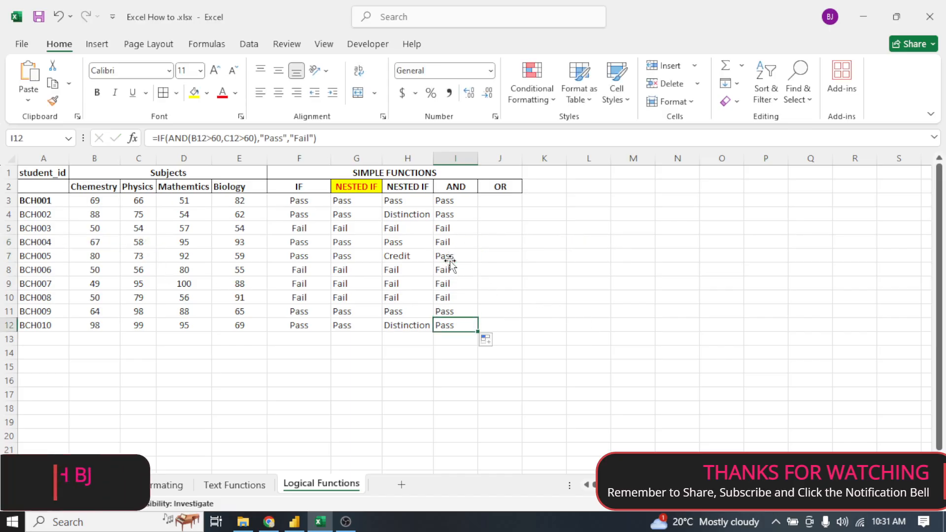
double_click(450, 256)
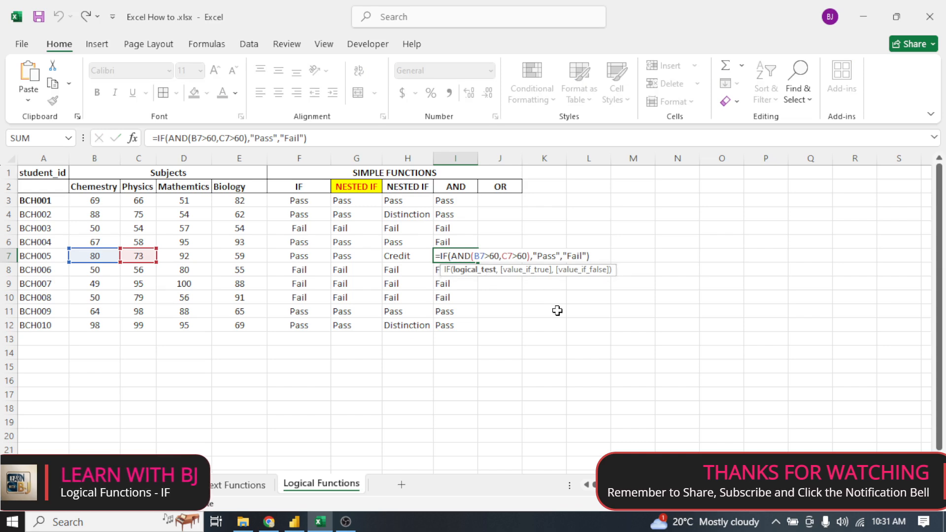
key("Escape")
double_click(448, 269)
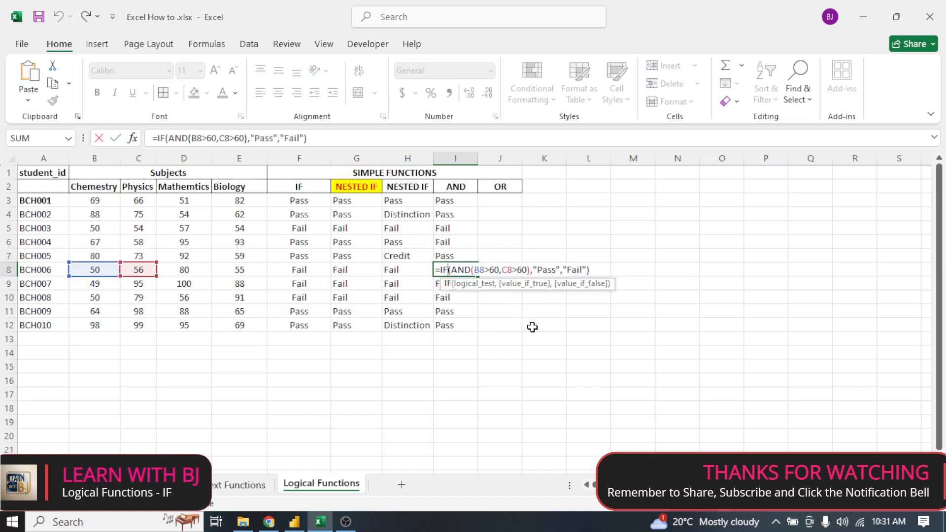
key("Escape")
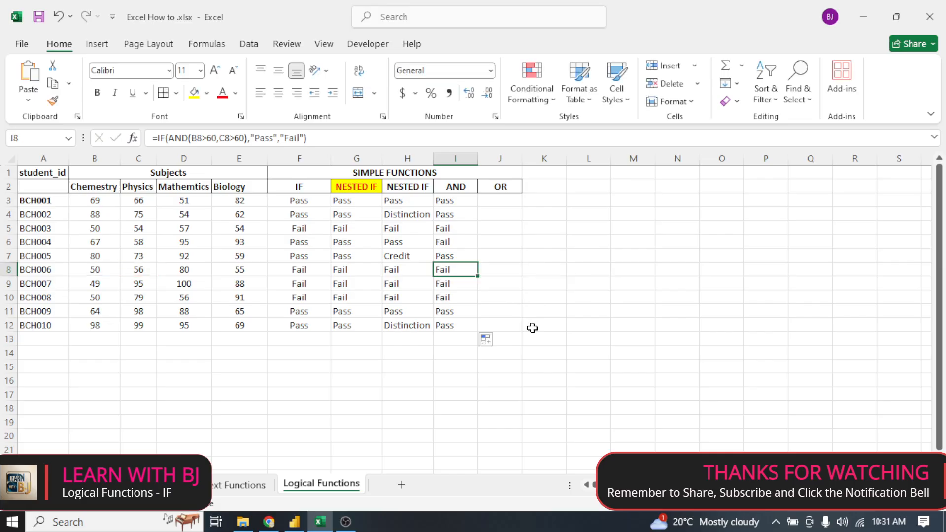
double_click(448, 285)
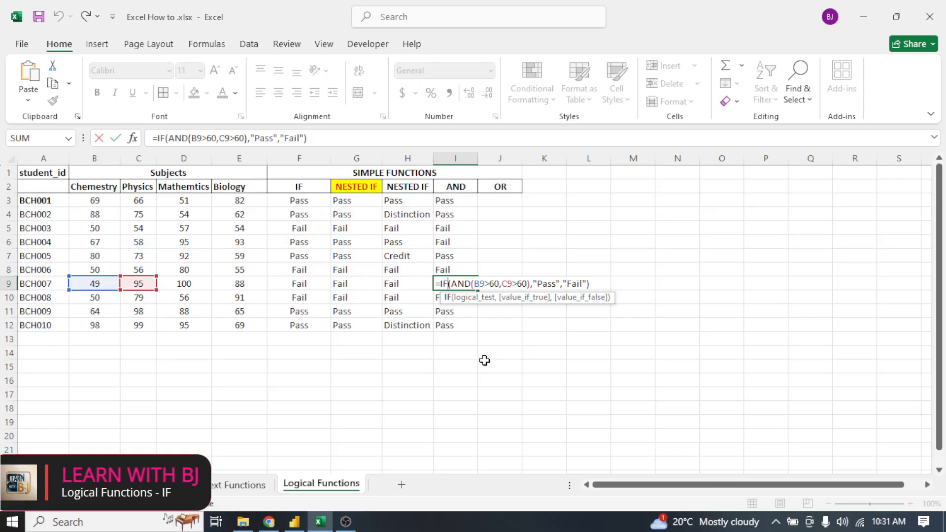
key("Return")
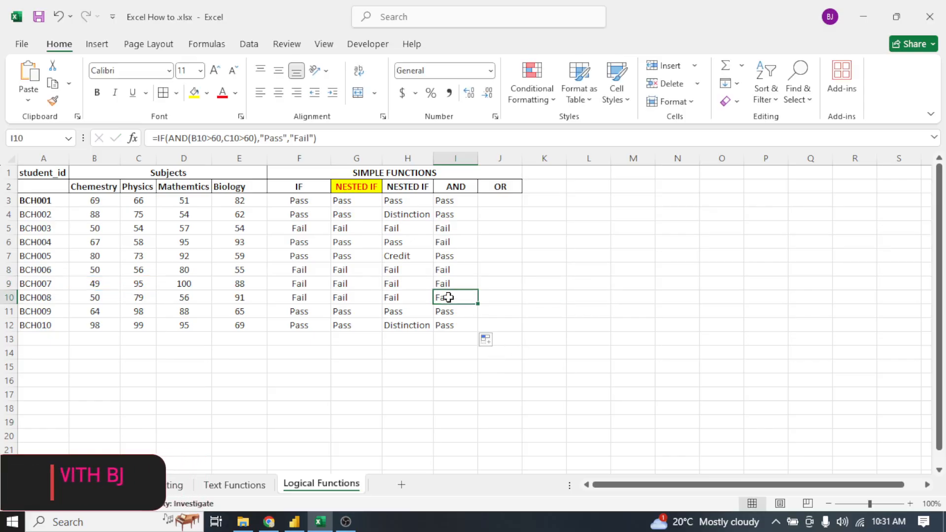
double_click(448, 298)
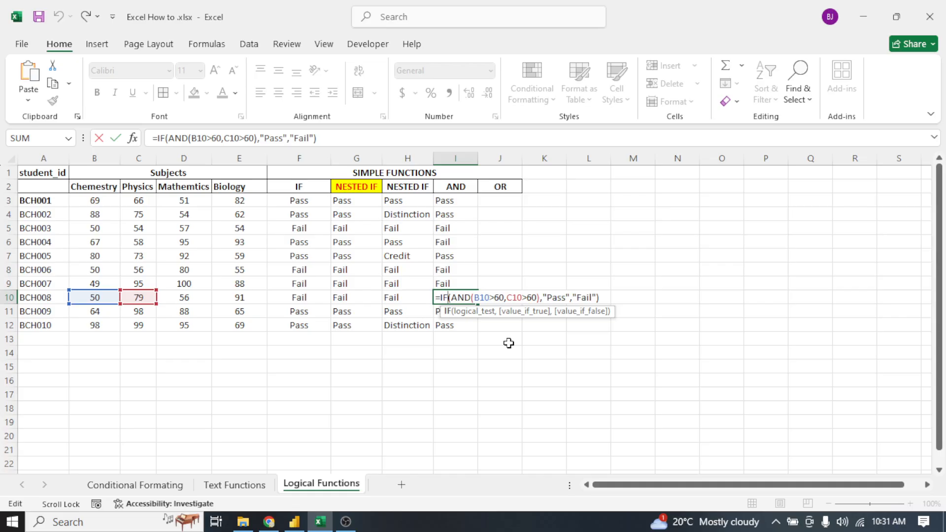
key("ctrl+Return")
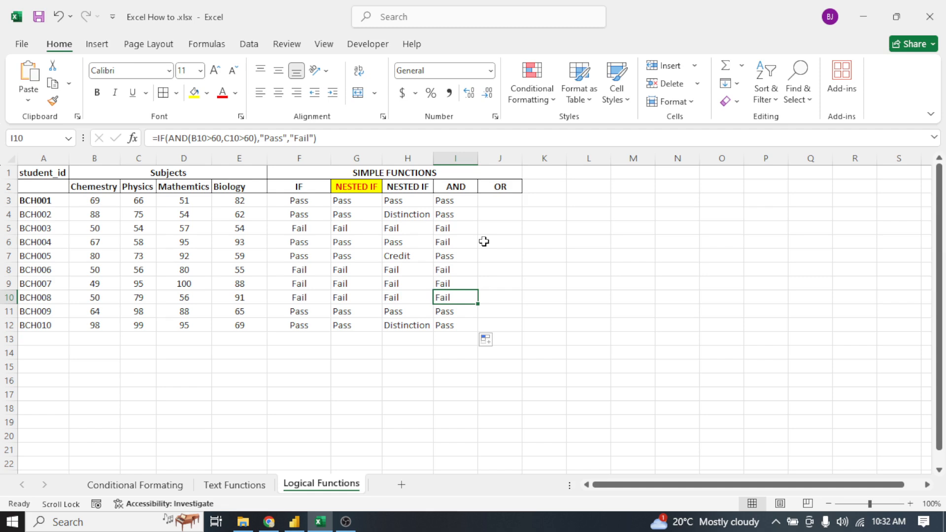
Begin an IF formula in J3 with an OR function as its logical test.
left_click(502, 200)
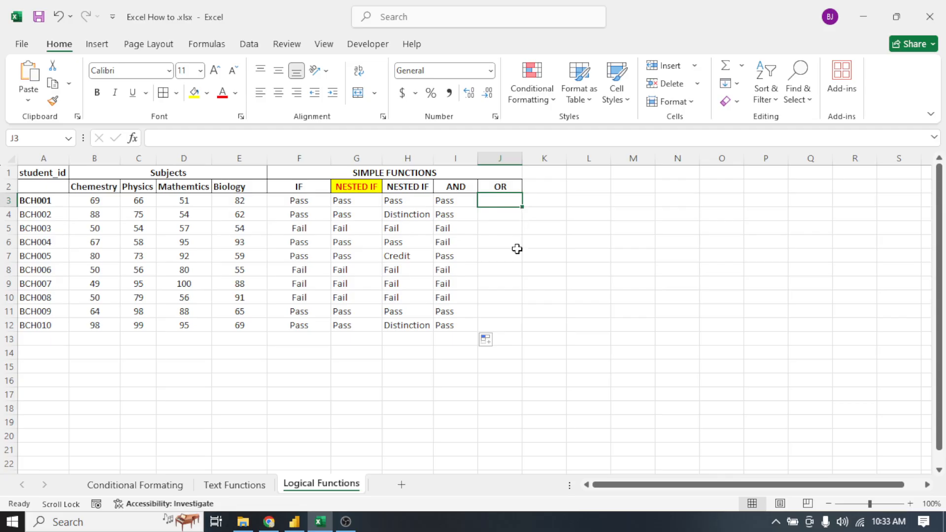
left_click(523, 279)
left_click(510, 201)
type("=")
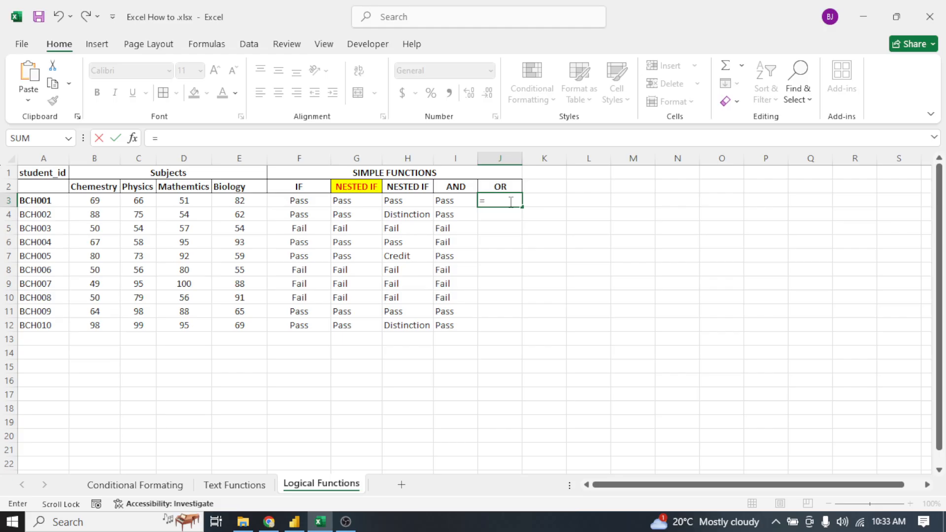
type("IF")
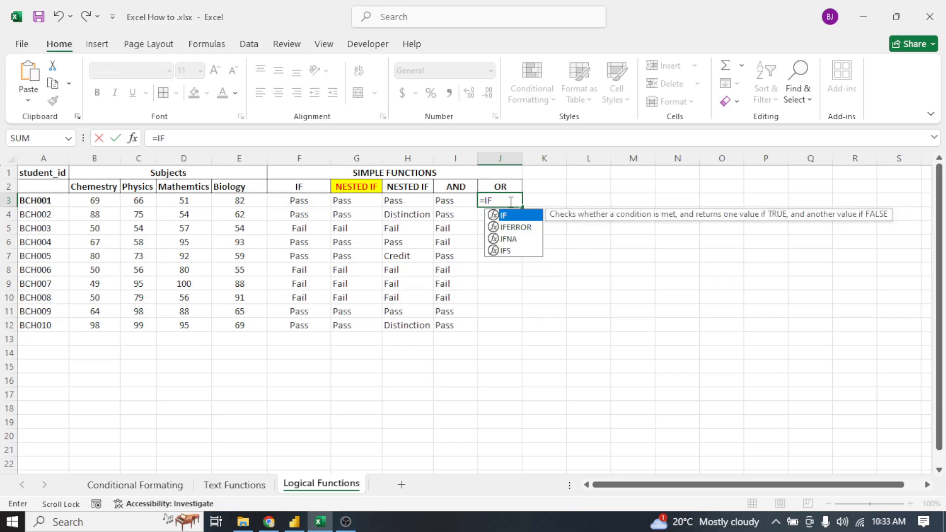
type("(")
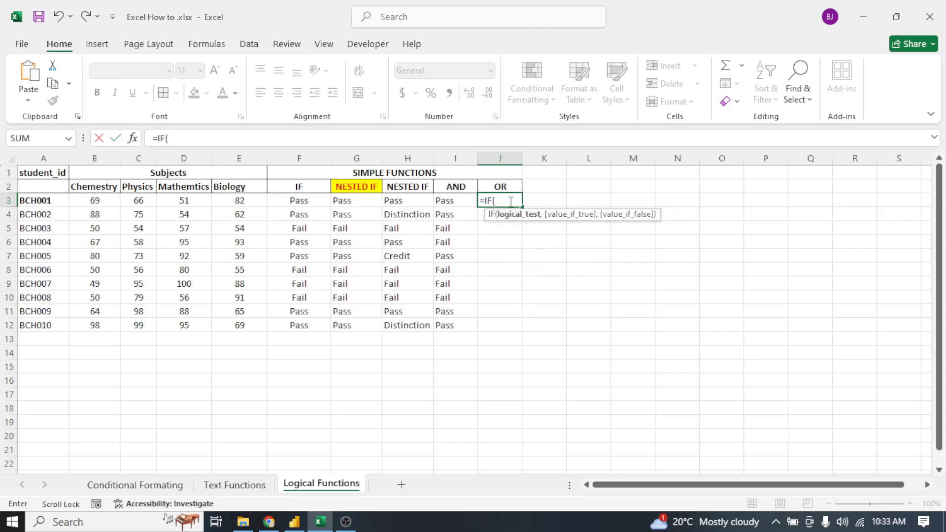
type("OR")
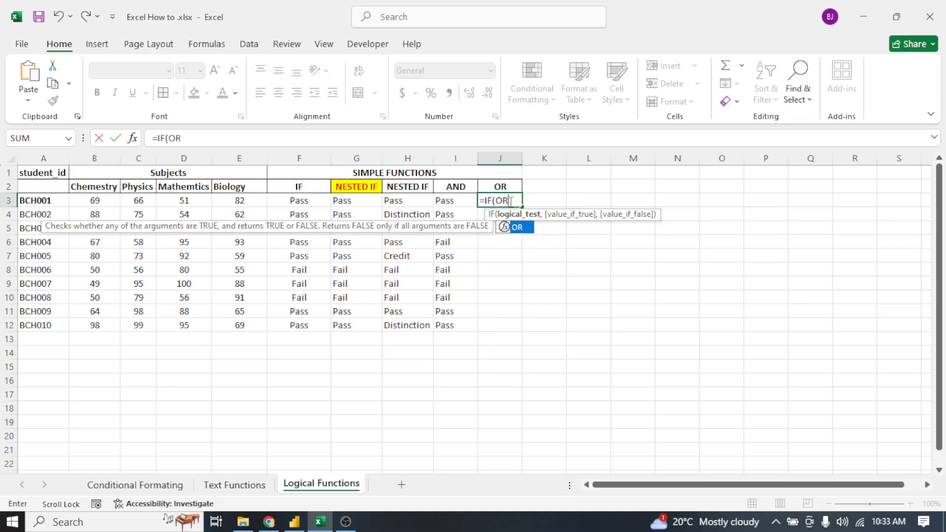
type("(")
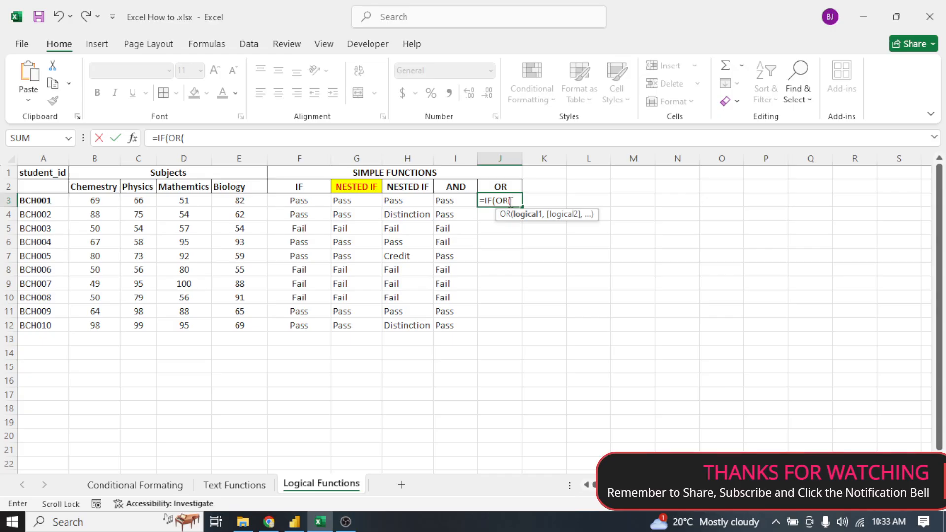
Give the OR test in J3 the conditions C3>60 and D3>60 and close its parenthesis.
type("C")
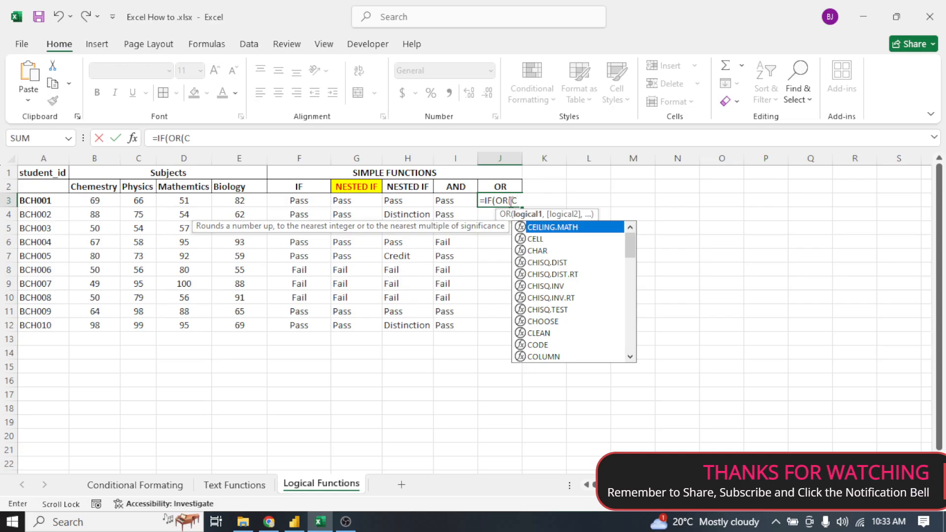
type("3")
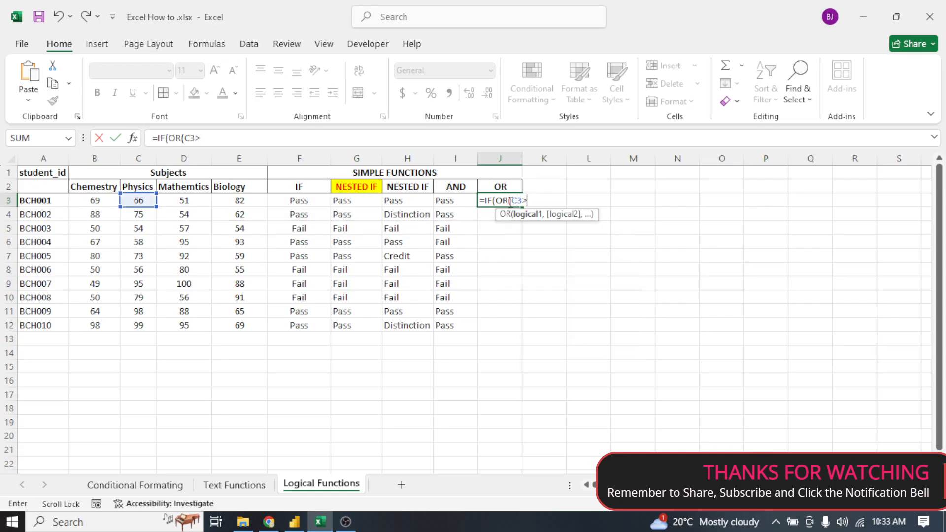
type(">60,")
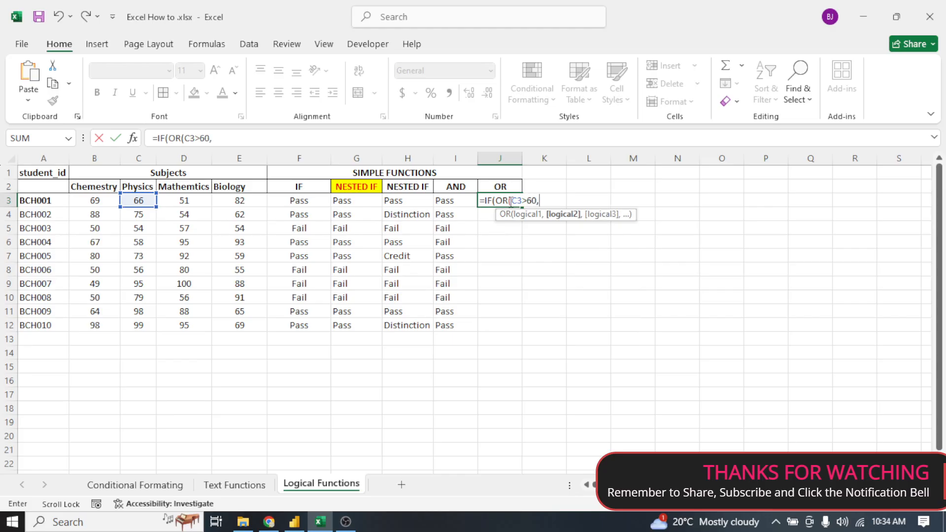
left_click(191, 206)
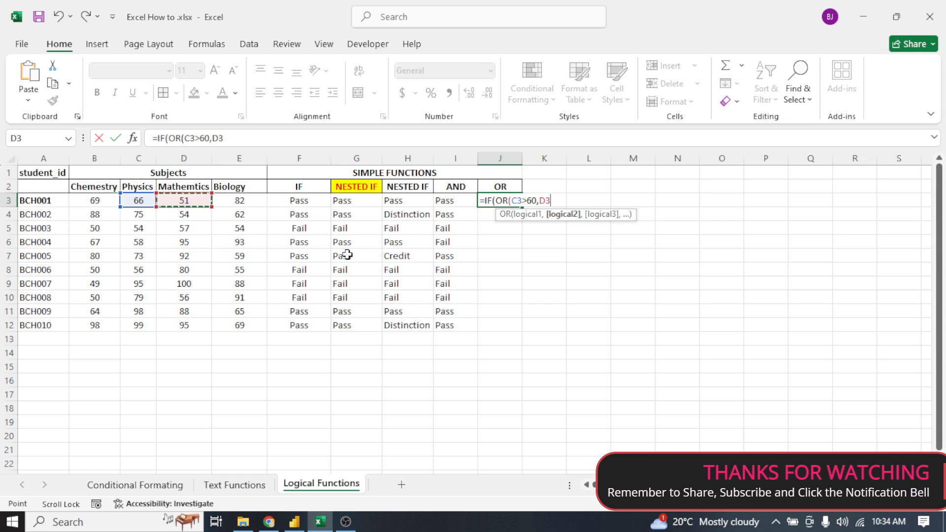
type(">")
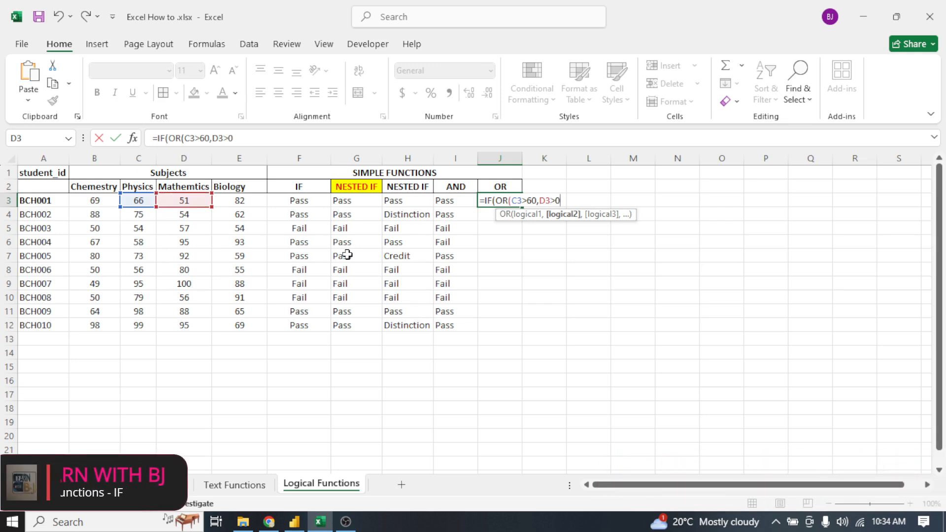
type("60")
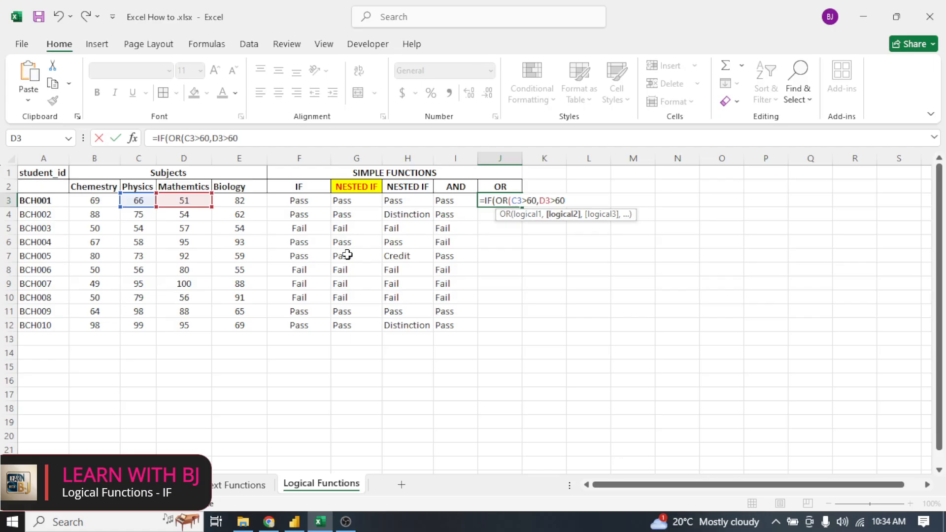
type(")")
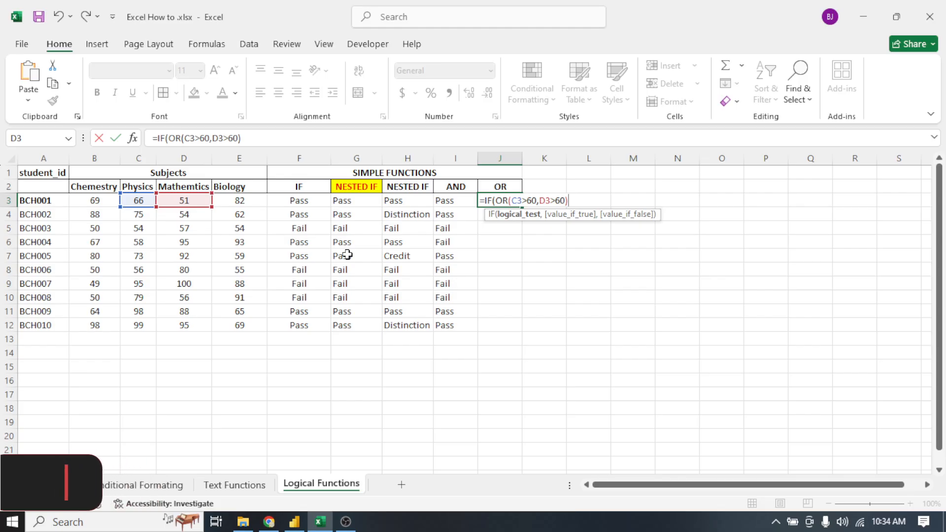
Complete the J3 formula with "pass" if true and "Fail" if false, and fill it down to J12.
type(",")
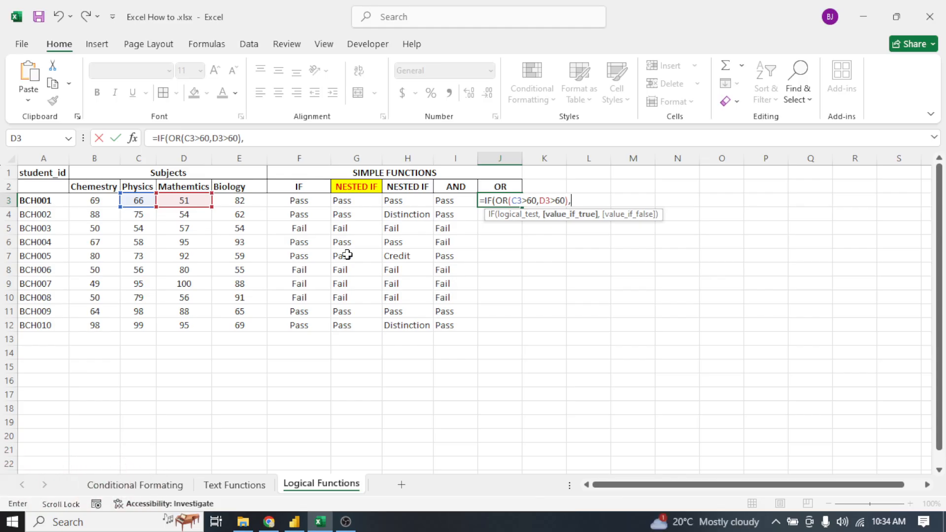
type("\"pass")
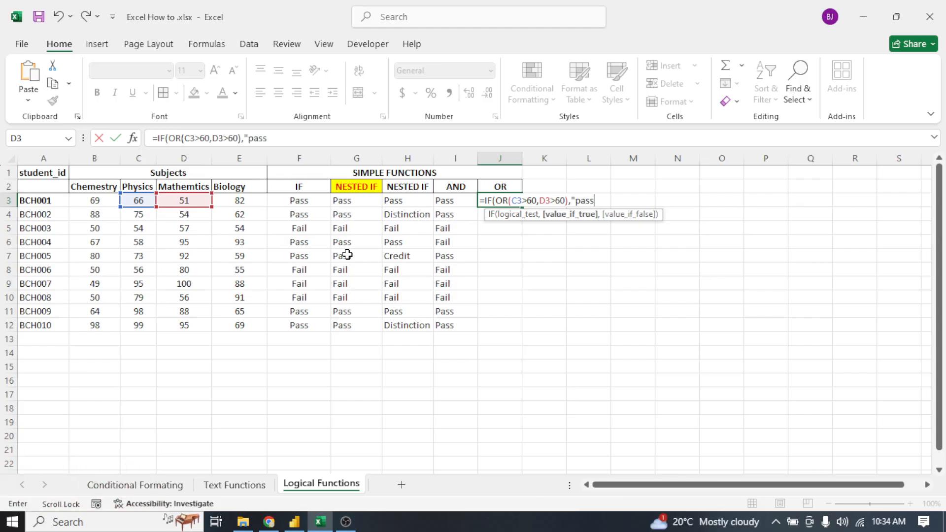
type("\",")
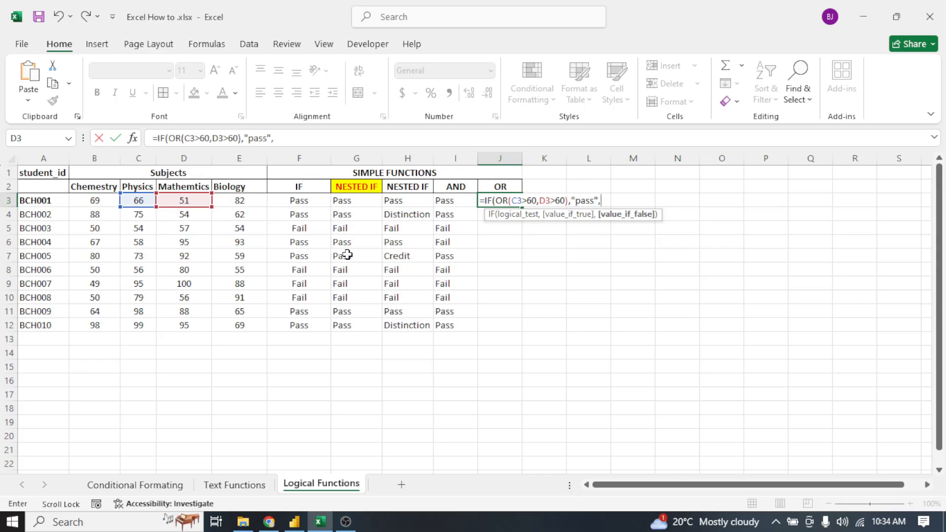
type("\"Fail\")")
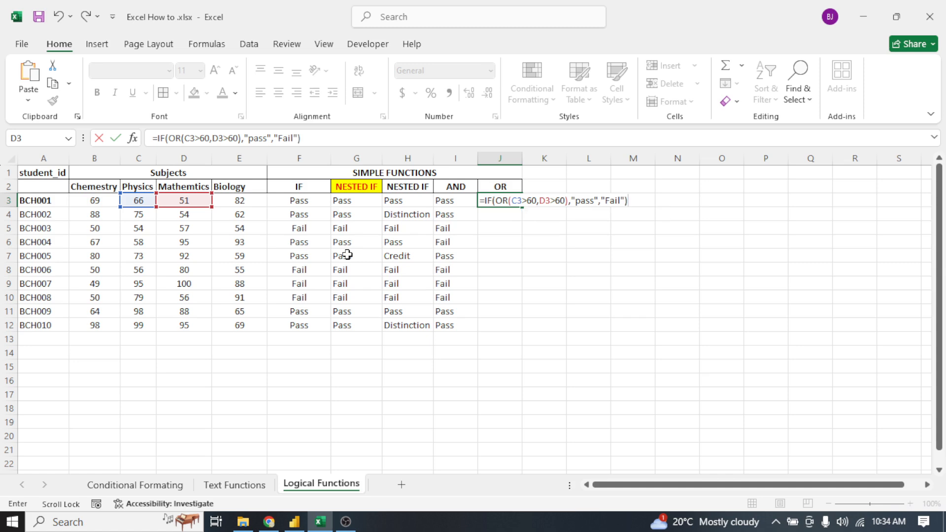
key("Return")
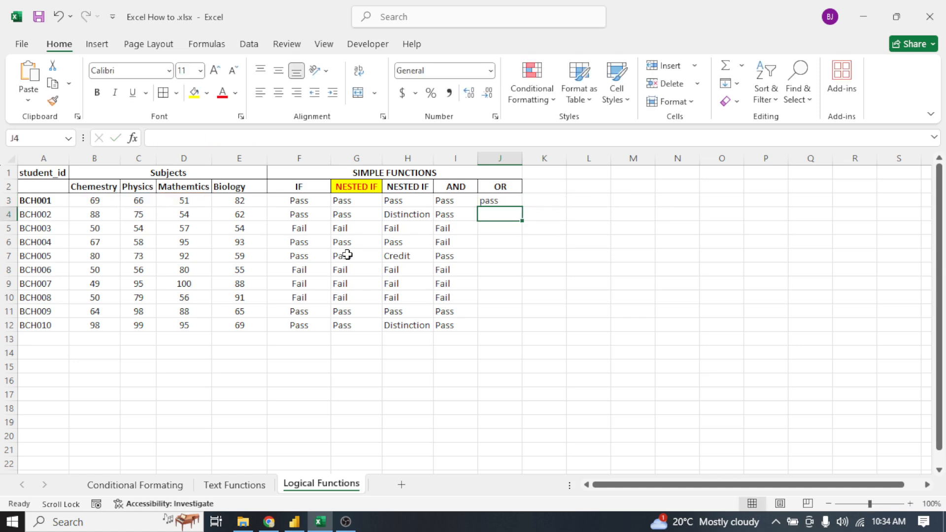
left_click(487, 200)
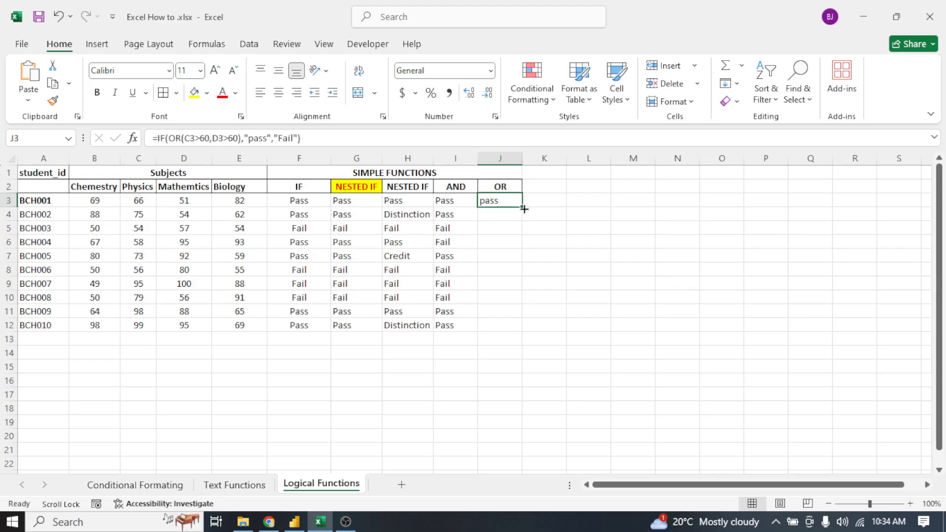
left_click_drag(524, 209, 534, 327)
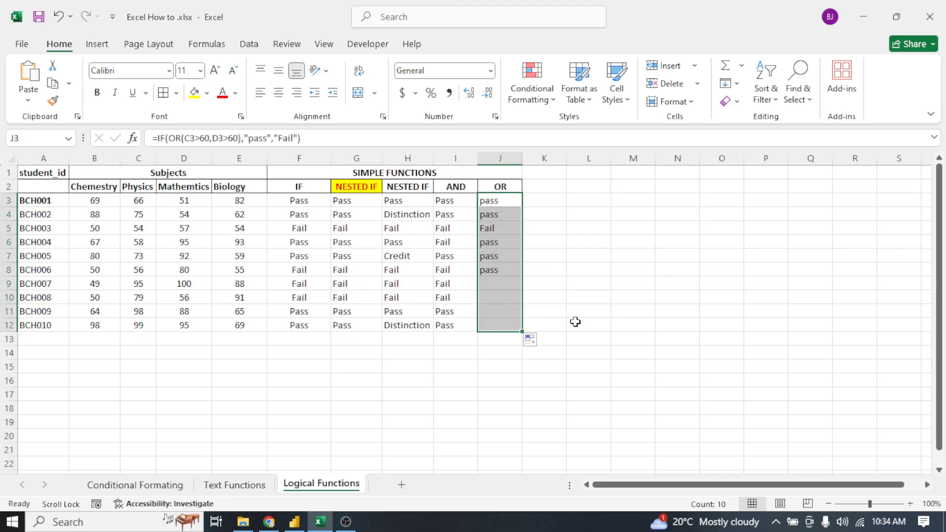
Examine the OR formulas in J5 and J6 against the Physics and Mathematics marks they reference, without changing them.
left_click(606, 309)
left_click(491, 228)
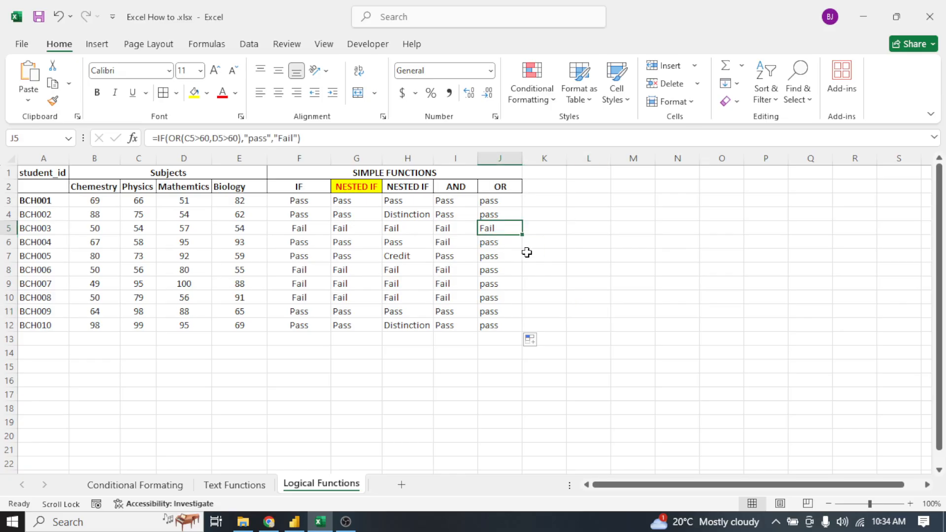
left_click(149, 229)
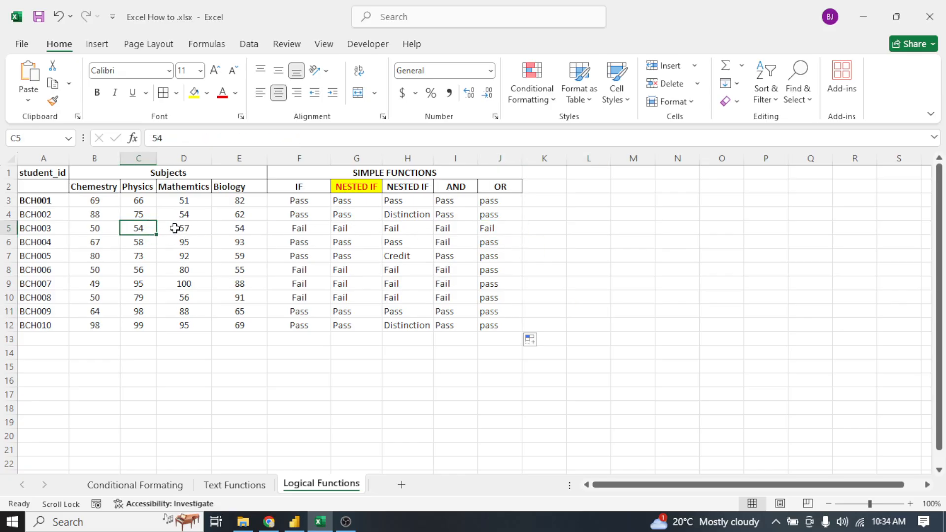
double_click(488, 228)
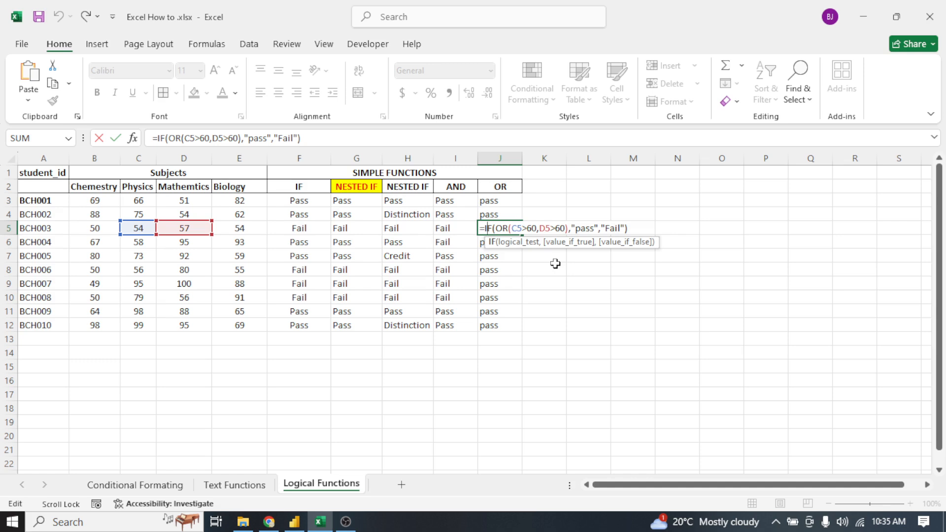
key("ctrl+Return")
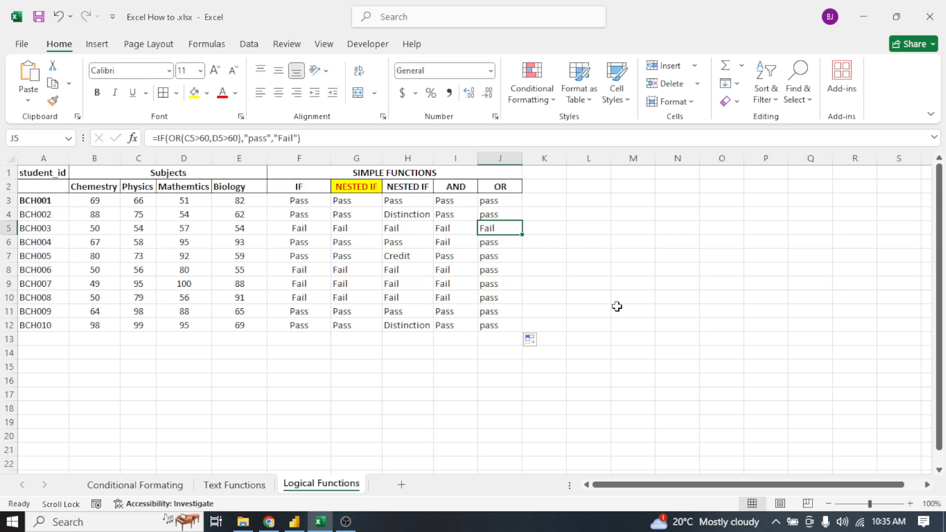
left_click(494, 243)
double_click(495, 243)
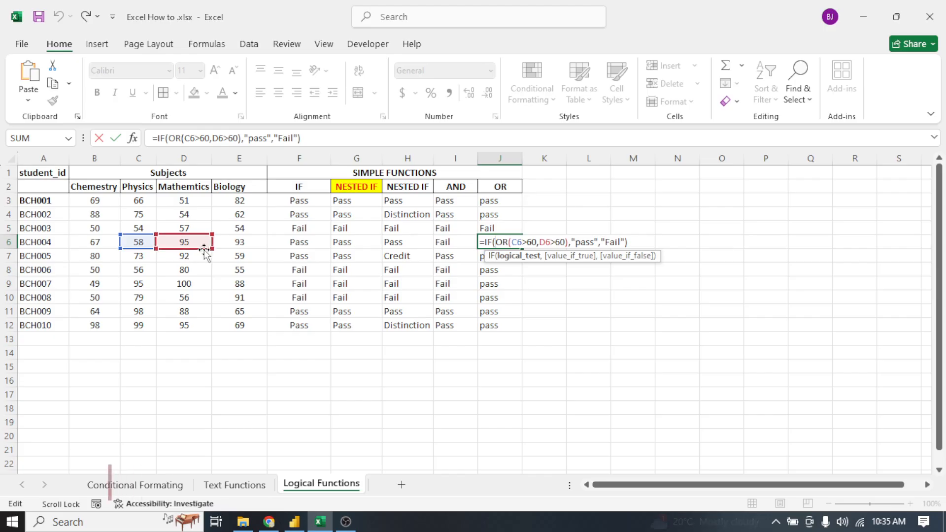
key("ctrl+Return")
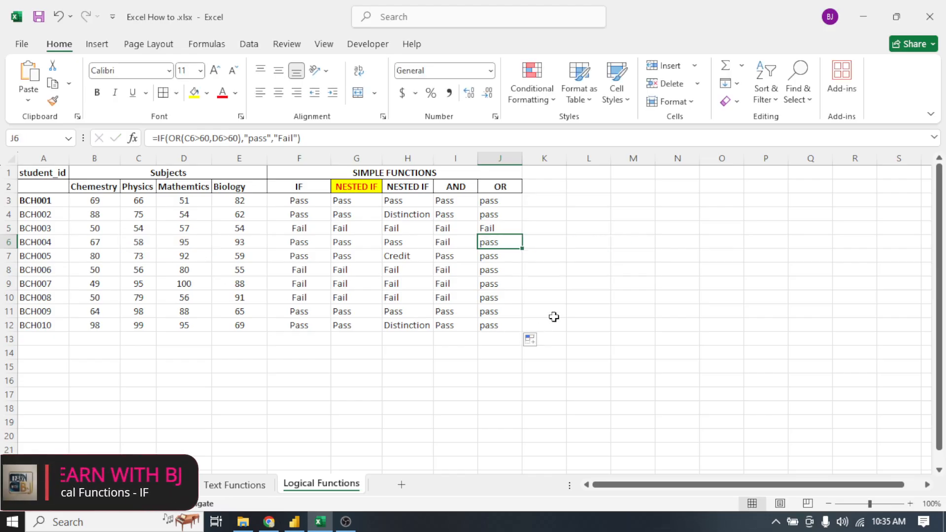